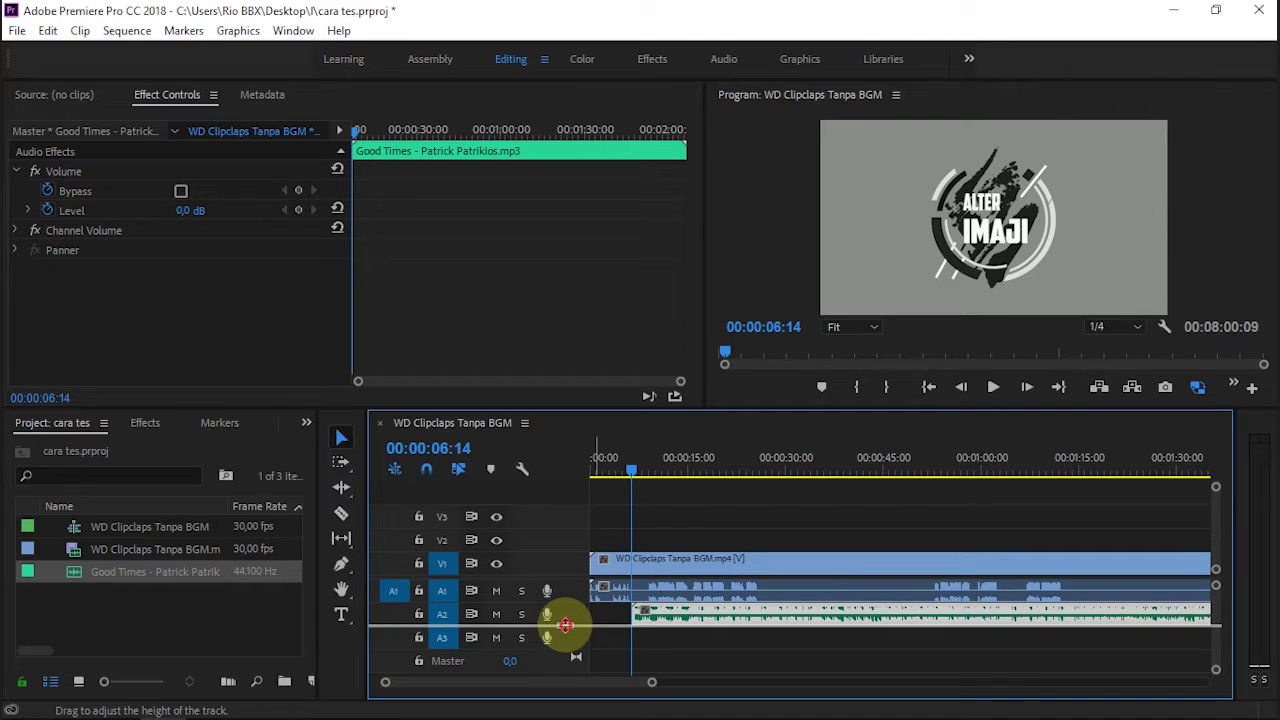
Enlarge the Audio 2 track height so the Good Times music waveform is clearly visible
drag(566, 623, 563, 655)
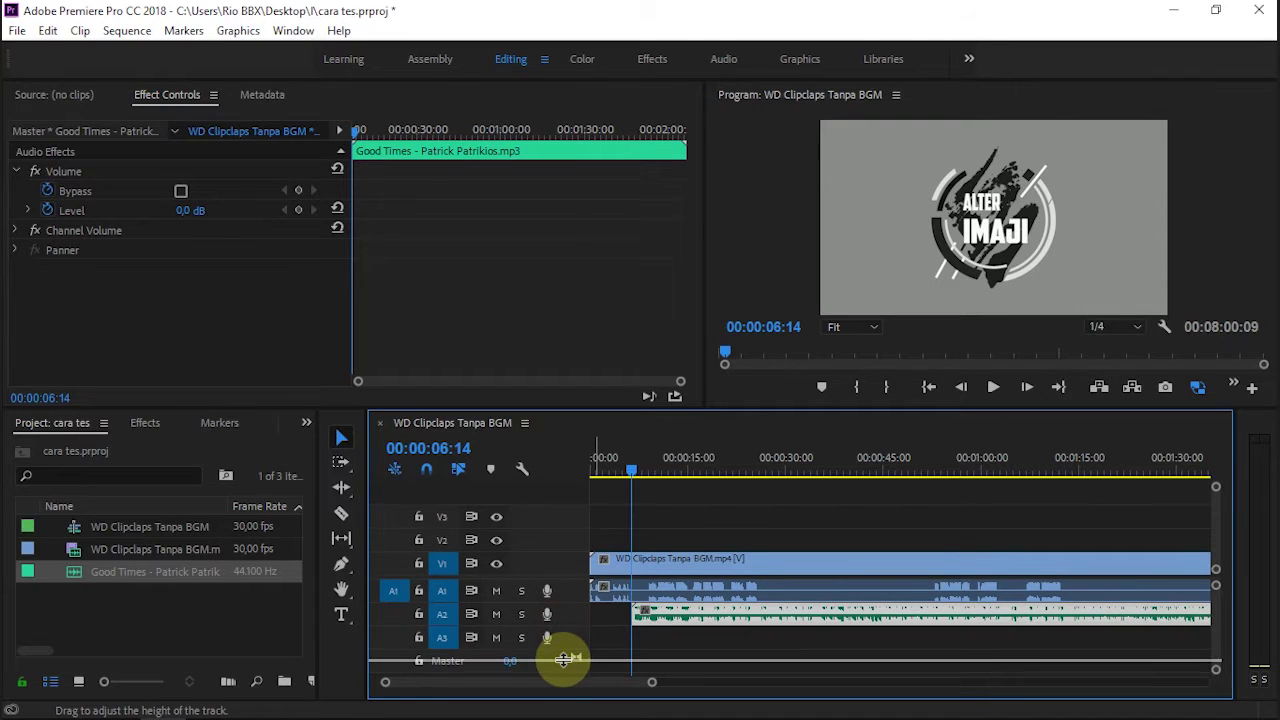
click(341, 565)
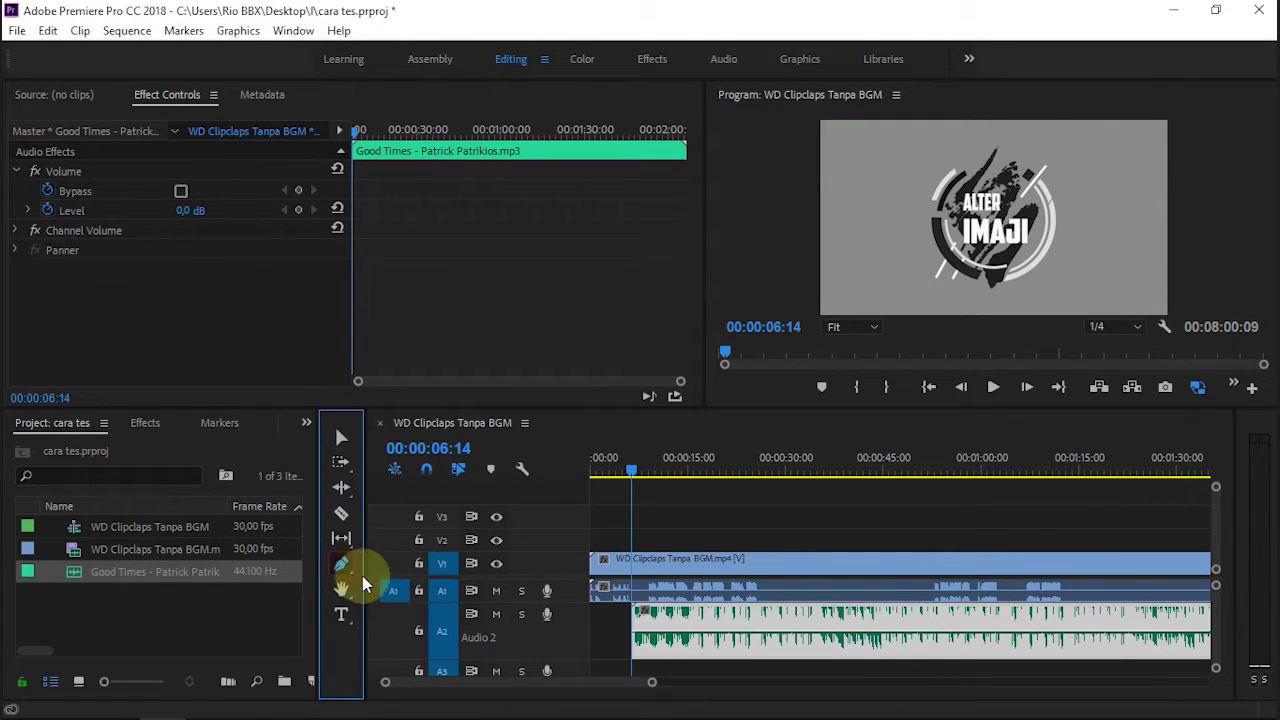
click(649, 635)
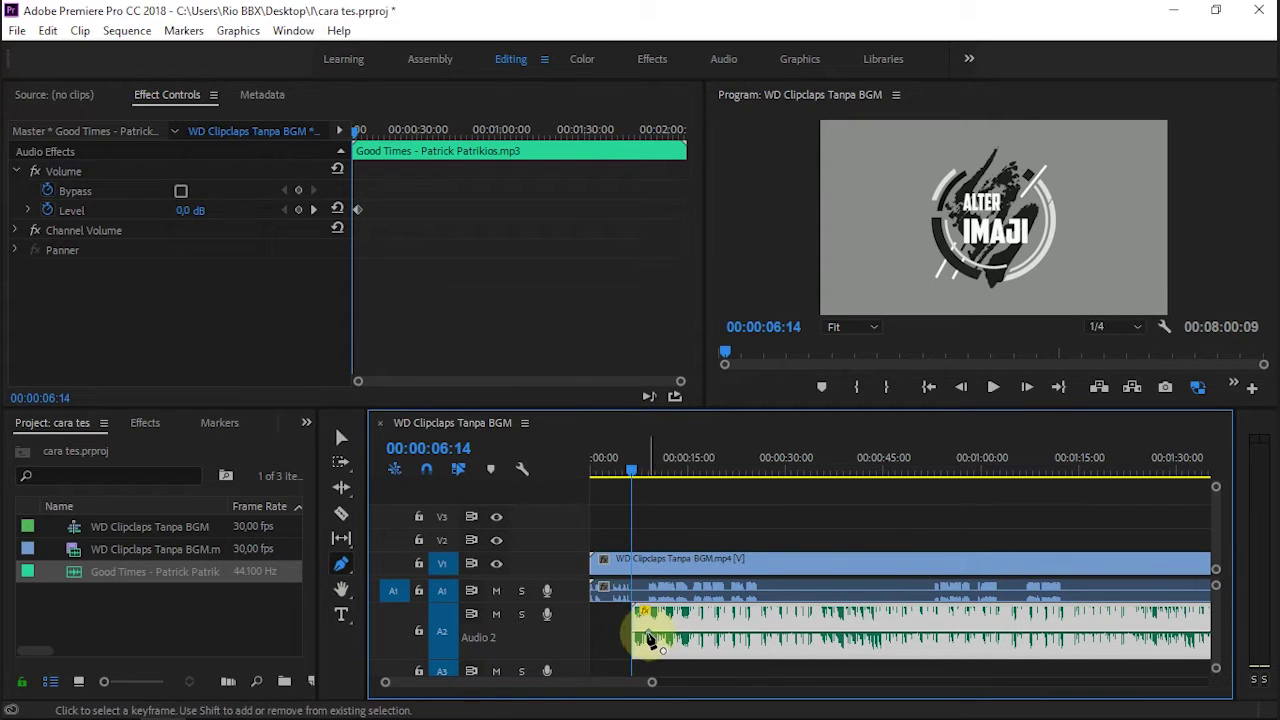
drag(384, 688, 443, 686)
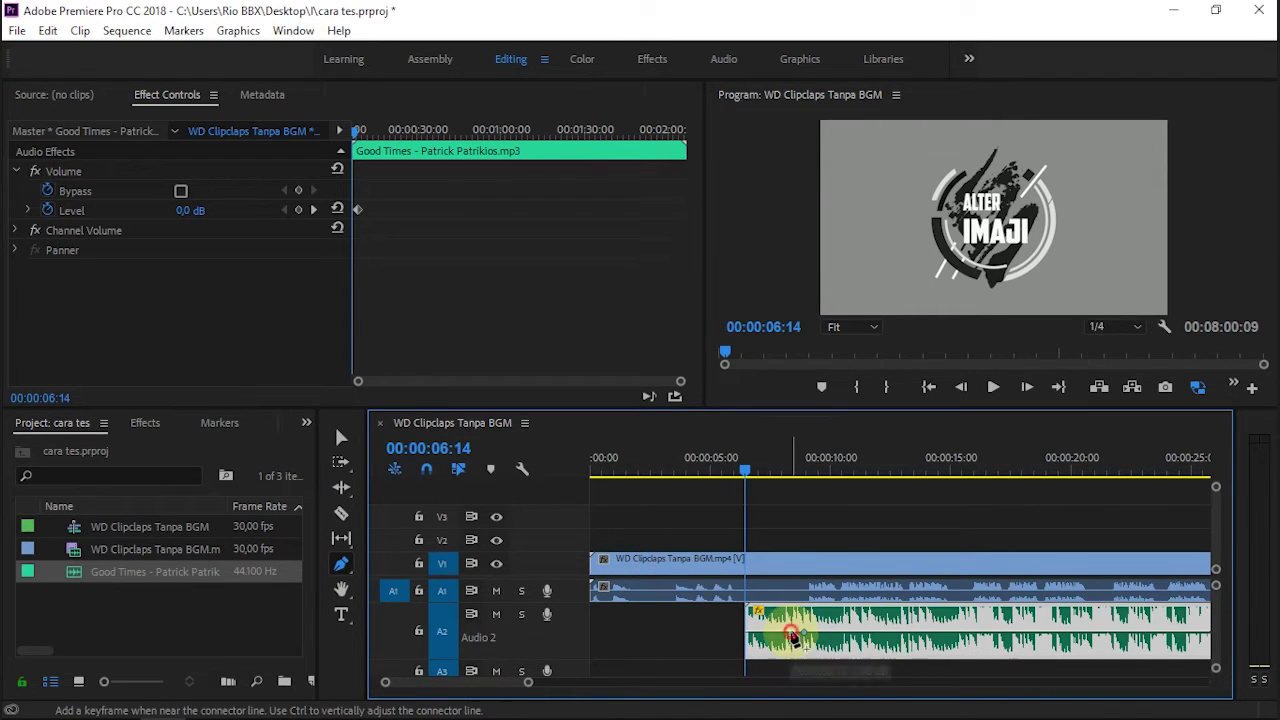
drag(528, 681, 569, 683)
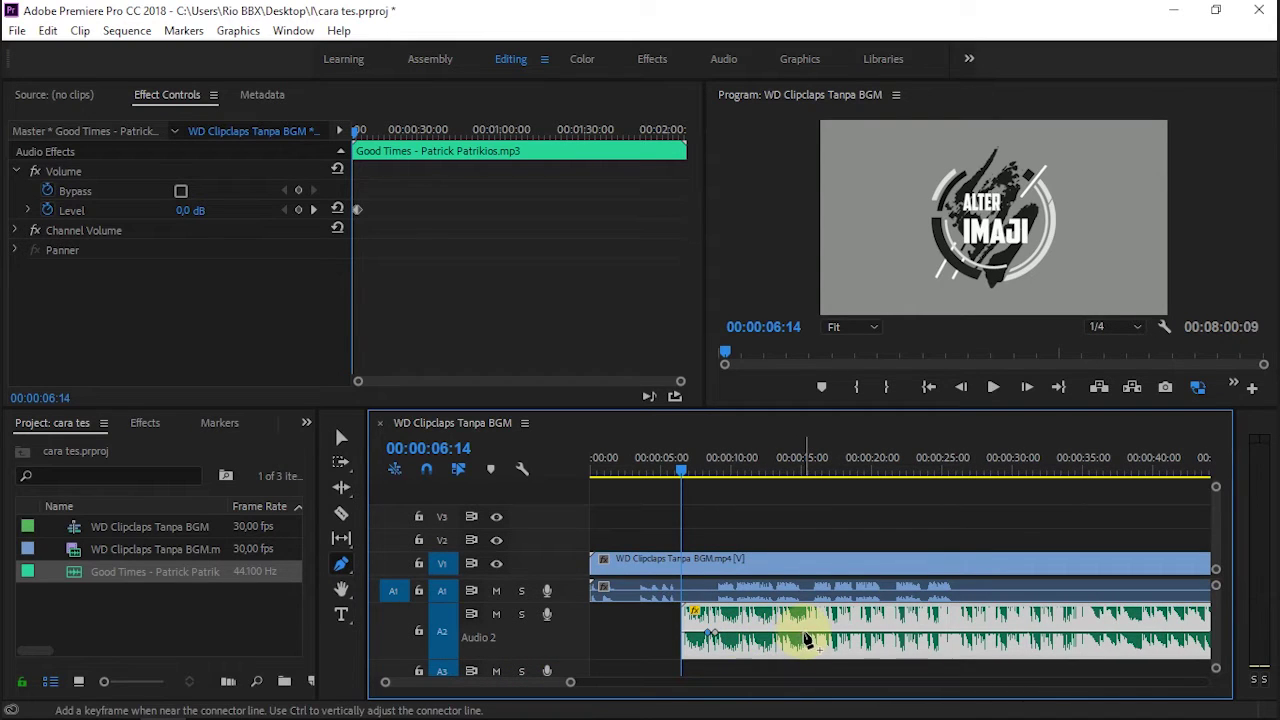
drag(958, 630, 949, 641)
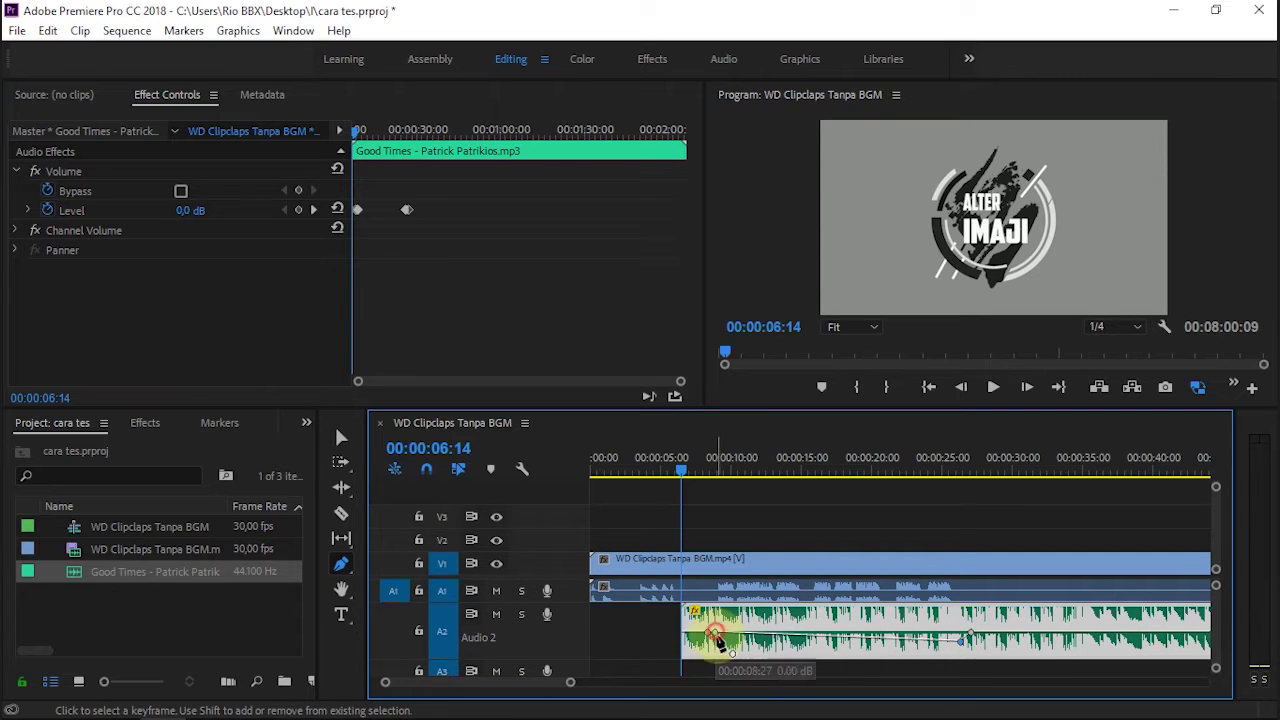
drag(714, 633, 714, 644)
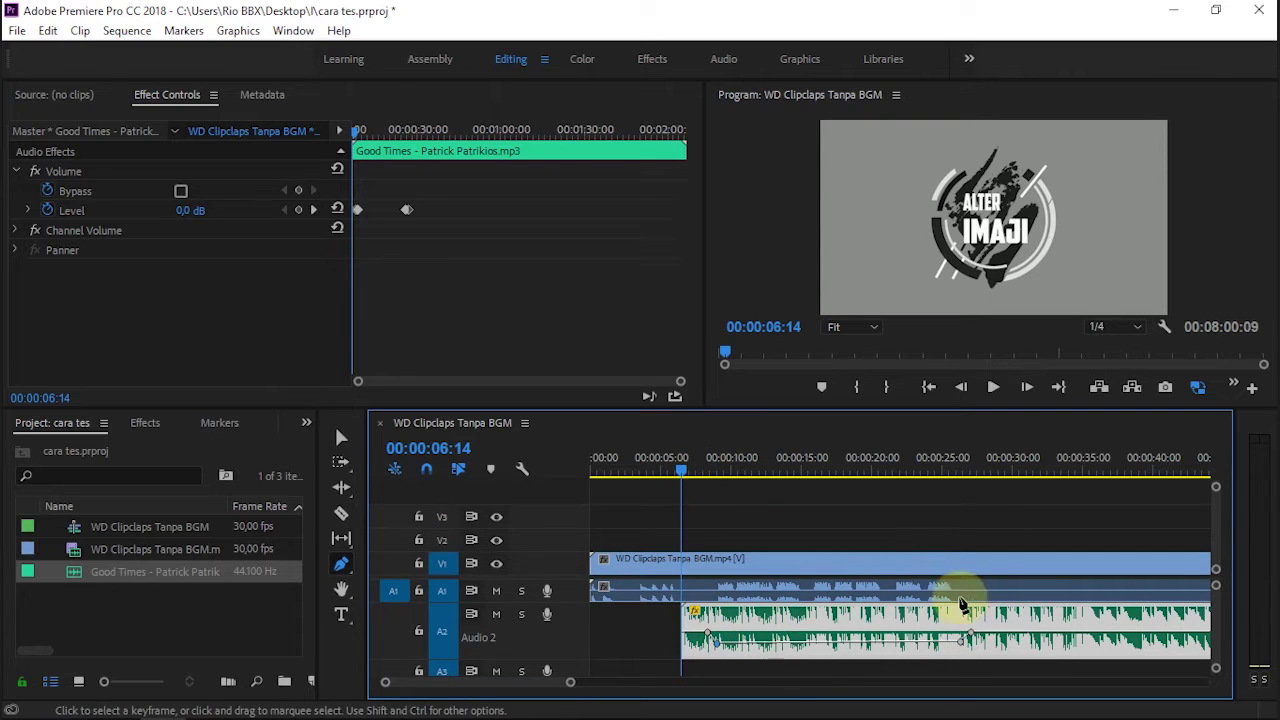
key(ctrl+z)
key(ctrl+z)
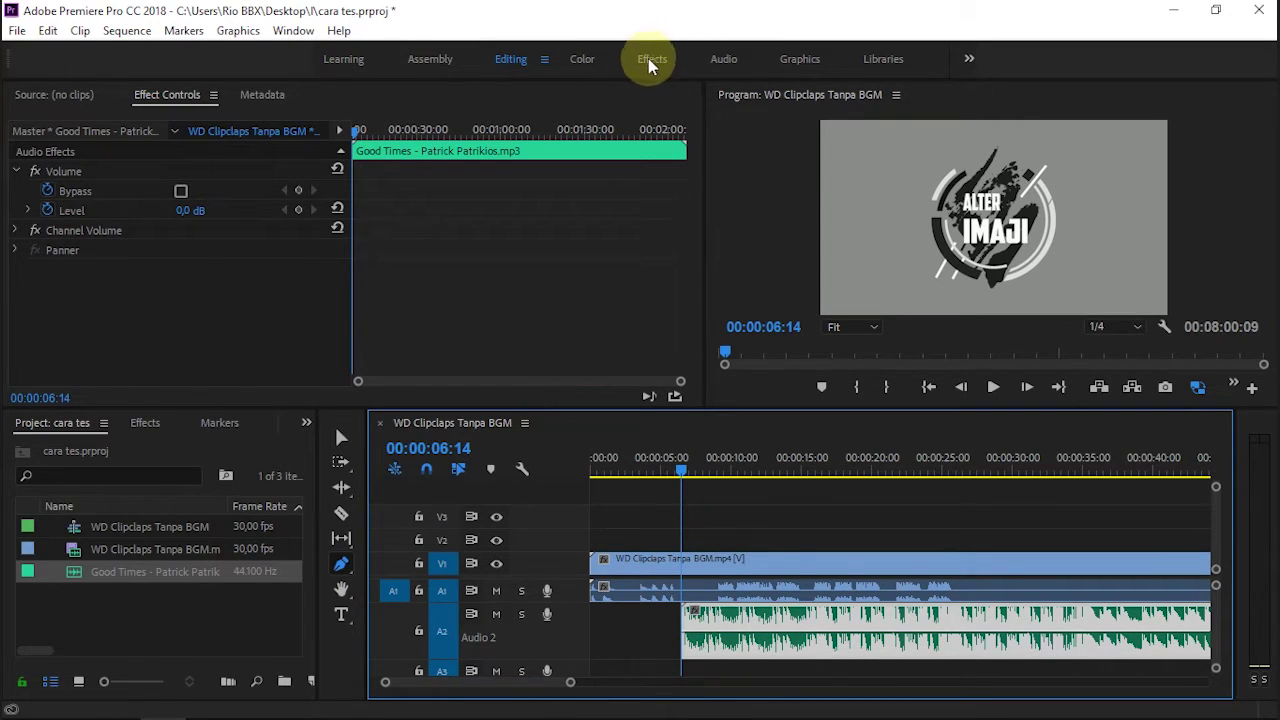
Open the Essential Sound panel from the Window menu and switch to the Audio workspace
click(301, 33)
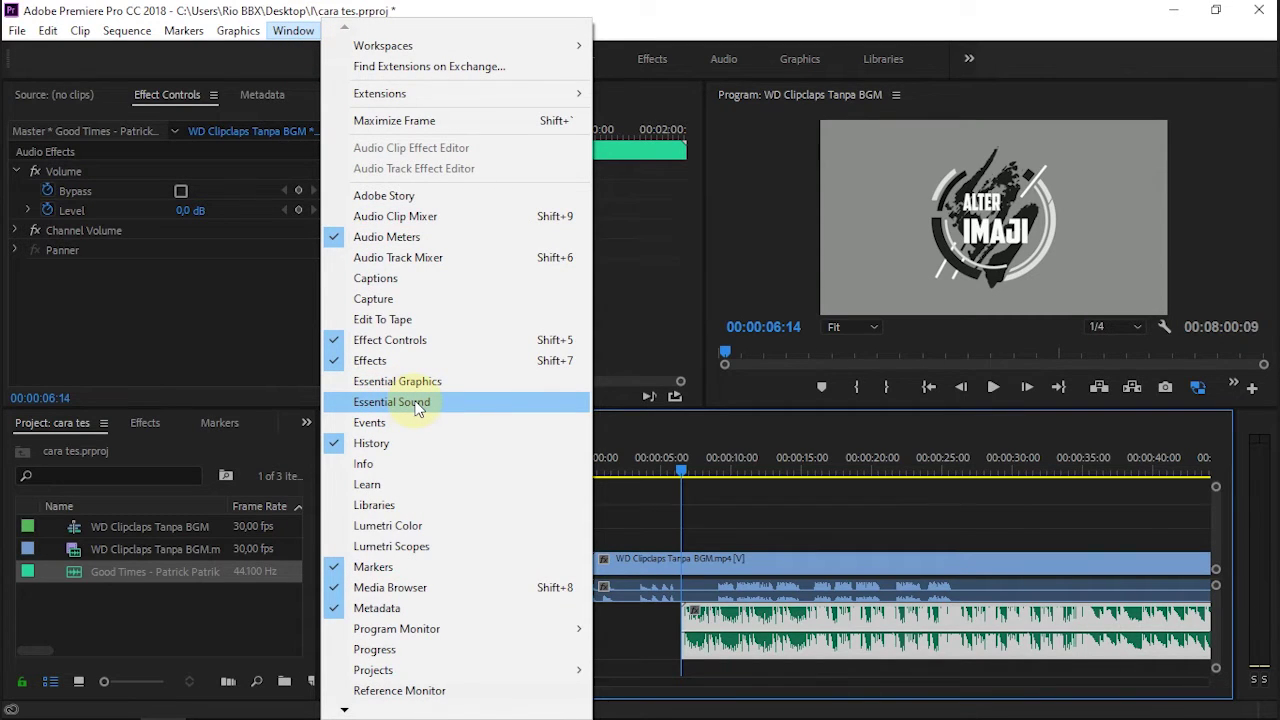
click(266, 10)
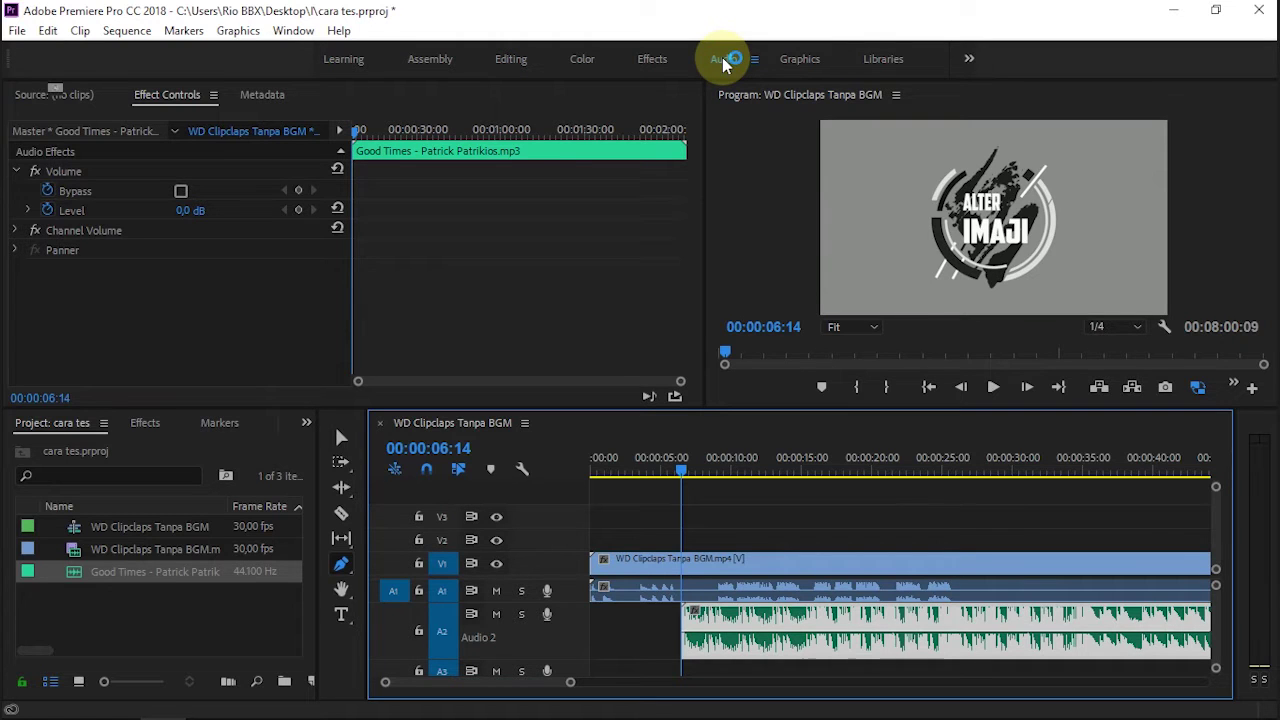
click(726, 64)
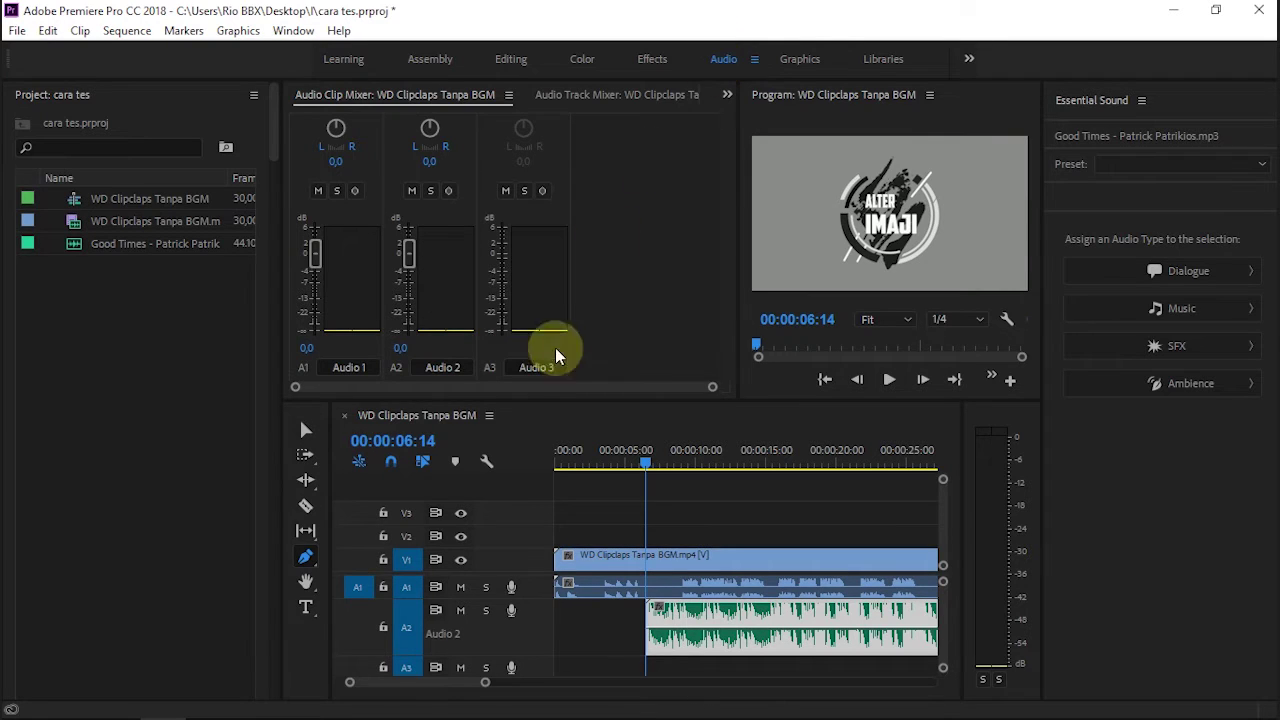
With the Selection tool, tag the video's A1 audio as Dialogue, then select the Good Times clip
click(306, 430)
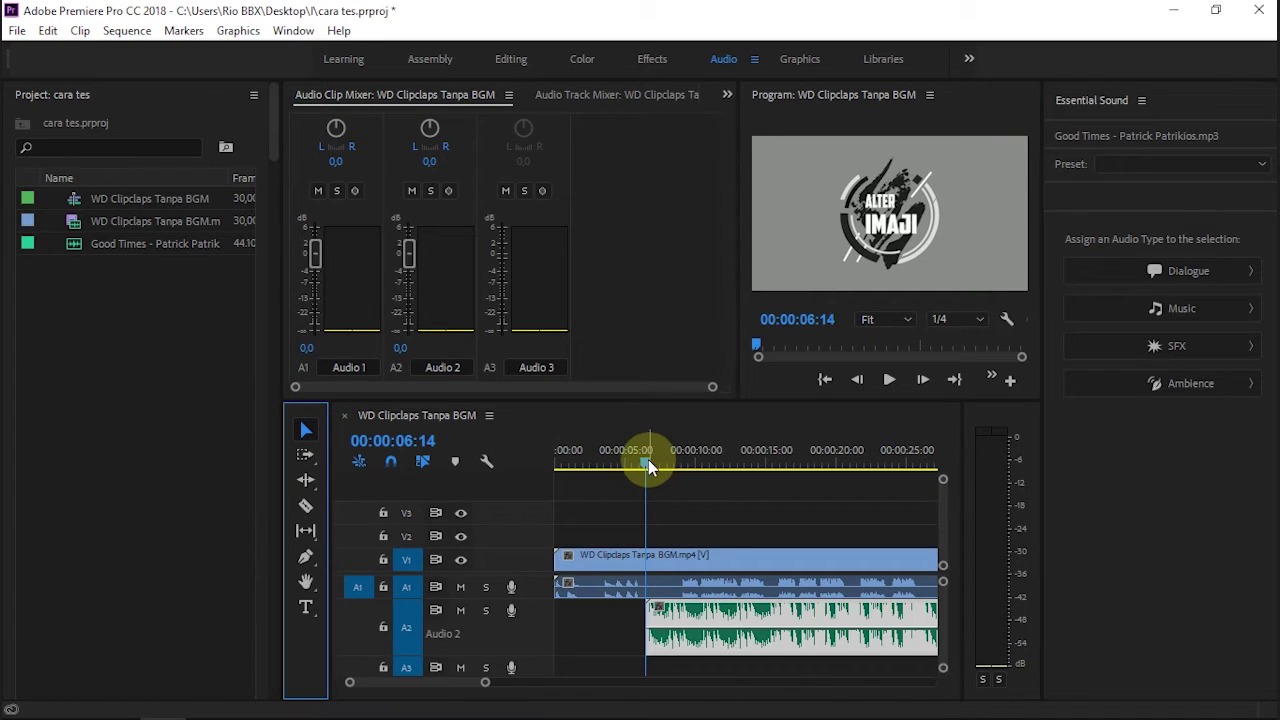
drag(650, 460, 672, 467)
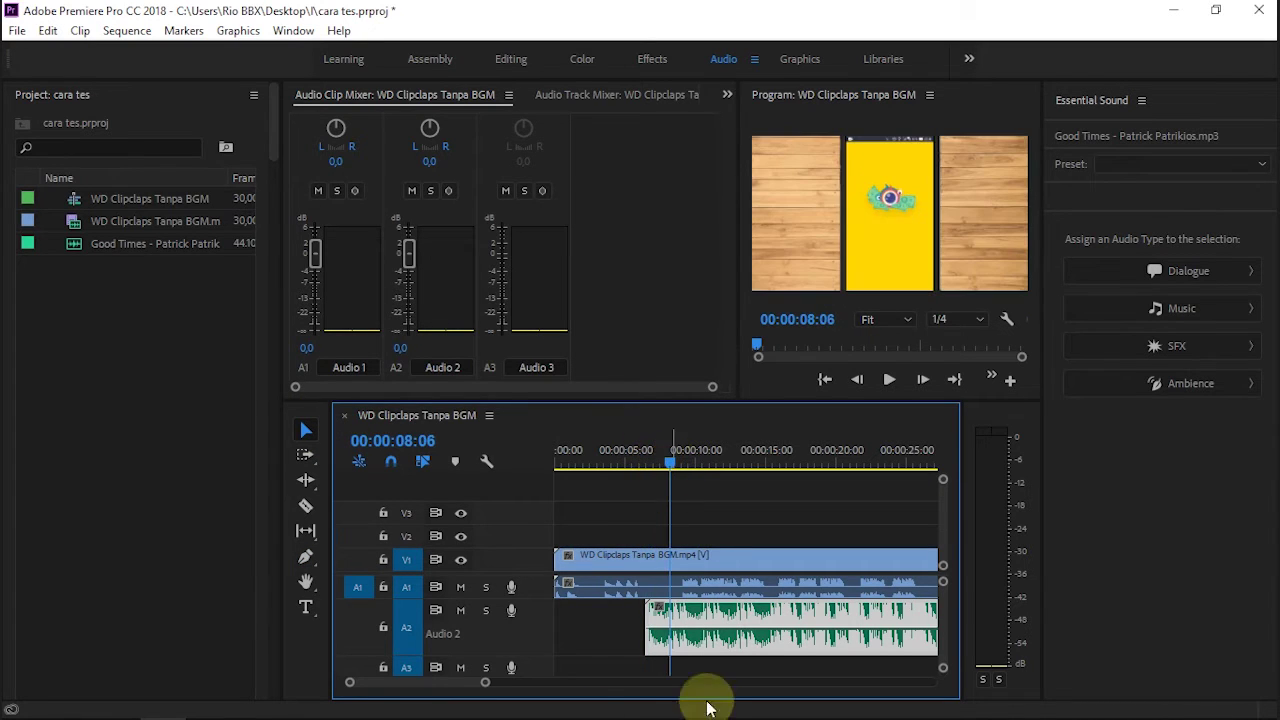
click(662, 590)
click(660, 590)
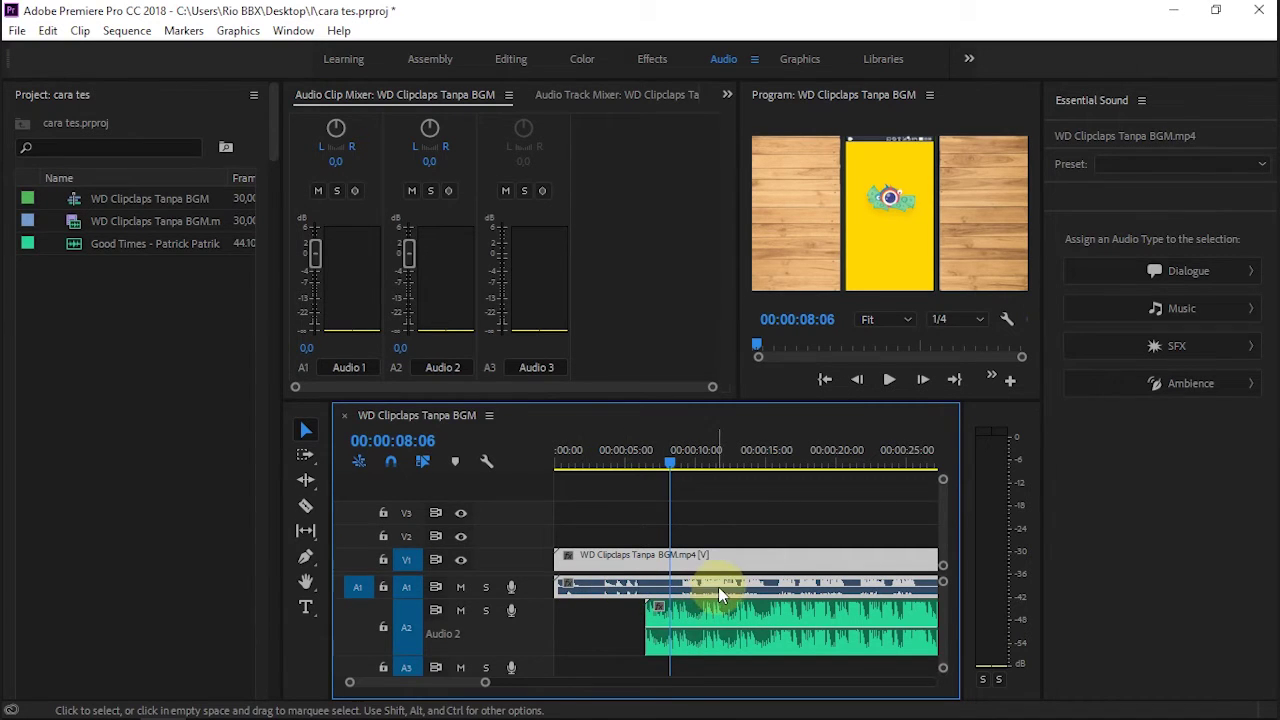
click(1187, 285)
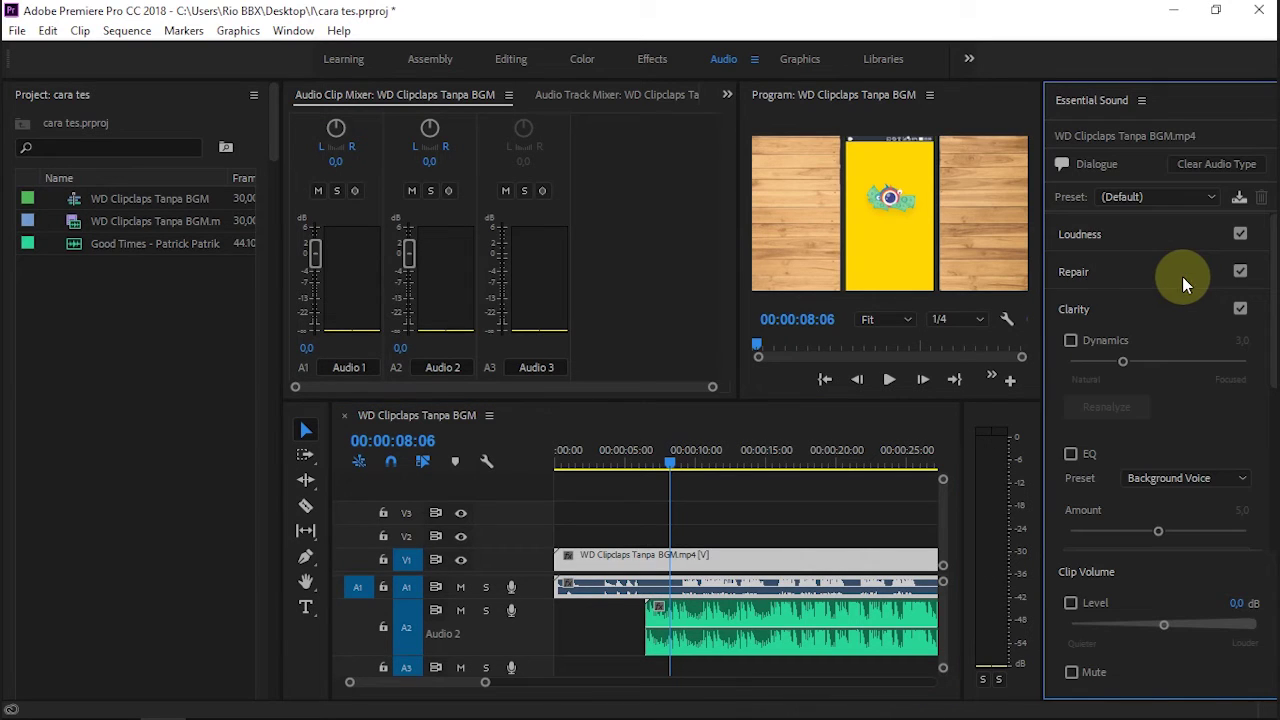
click(749, 620)
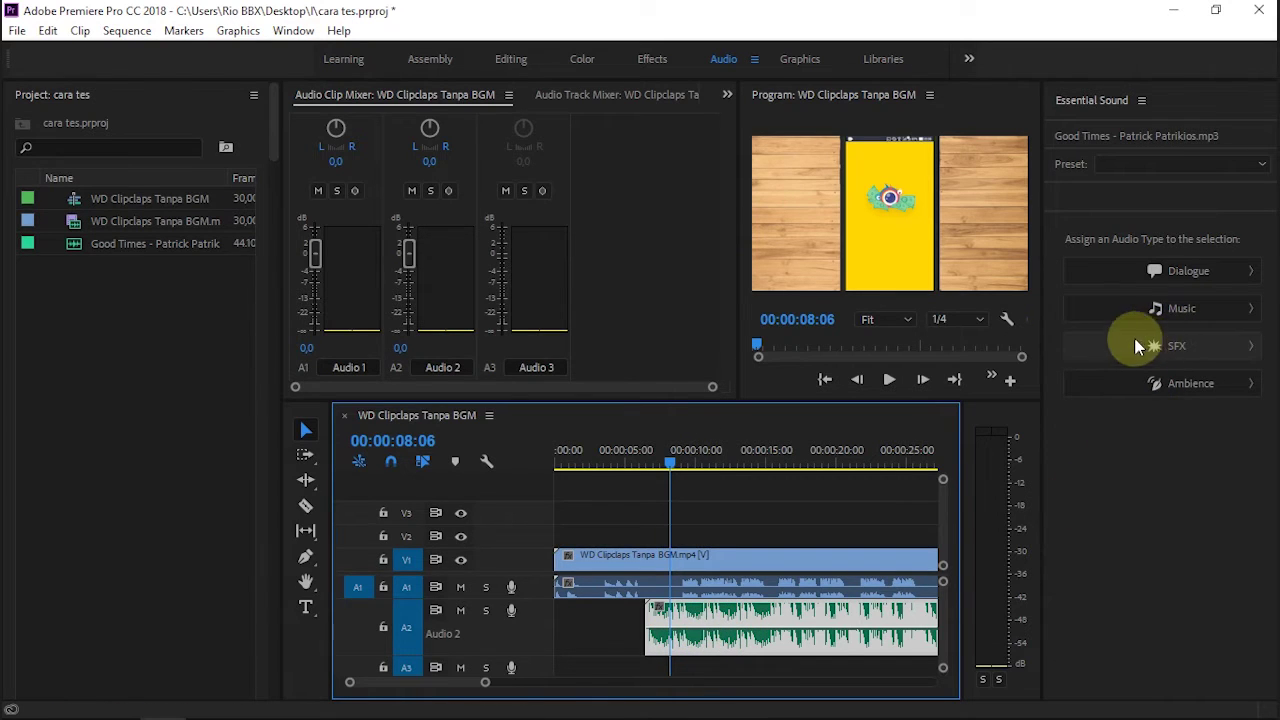
Tag Good Times as Music; duck against Dialogue: sensitivity 6.0, reduce -11.1 dB, 400 ms fades
click(1178, 310)
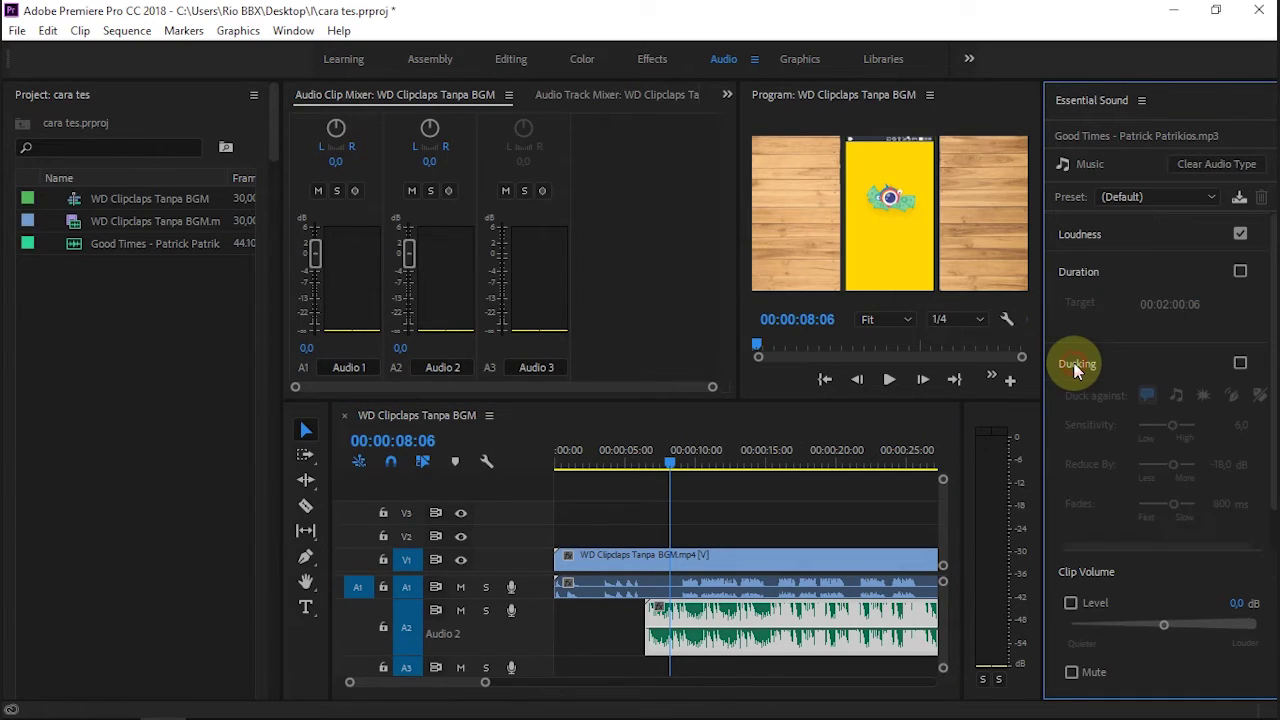
click(1240, 365)
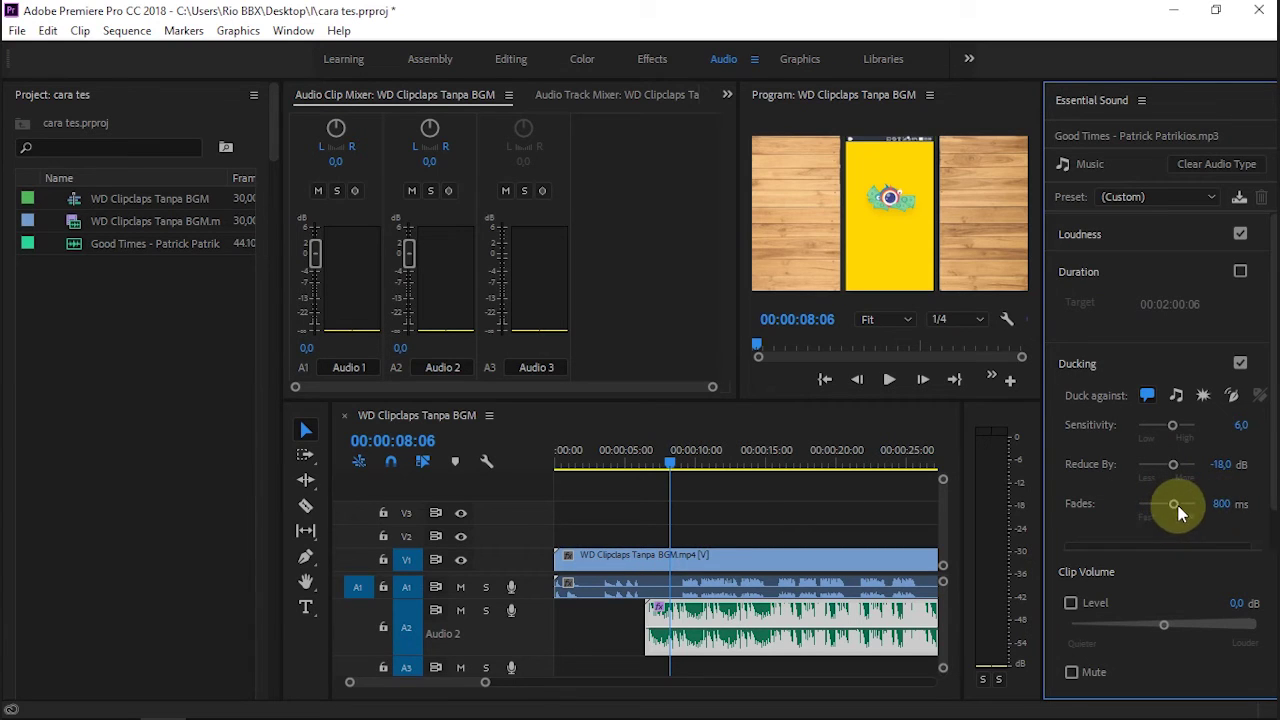
drag(1176, 506, 1166, 504)
drag(1172, 465, 1166, 484)
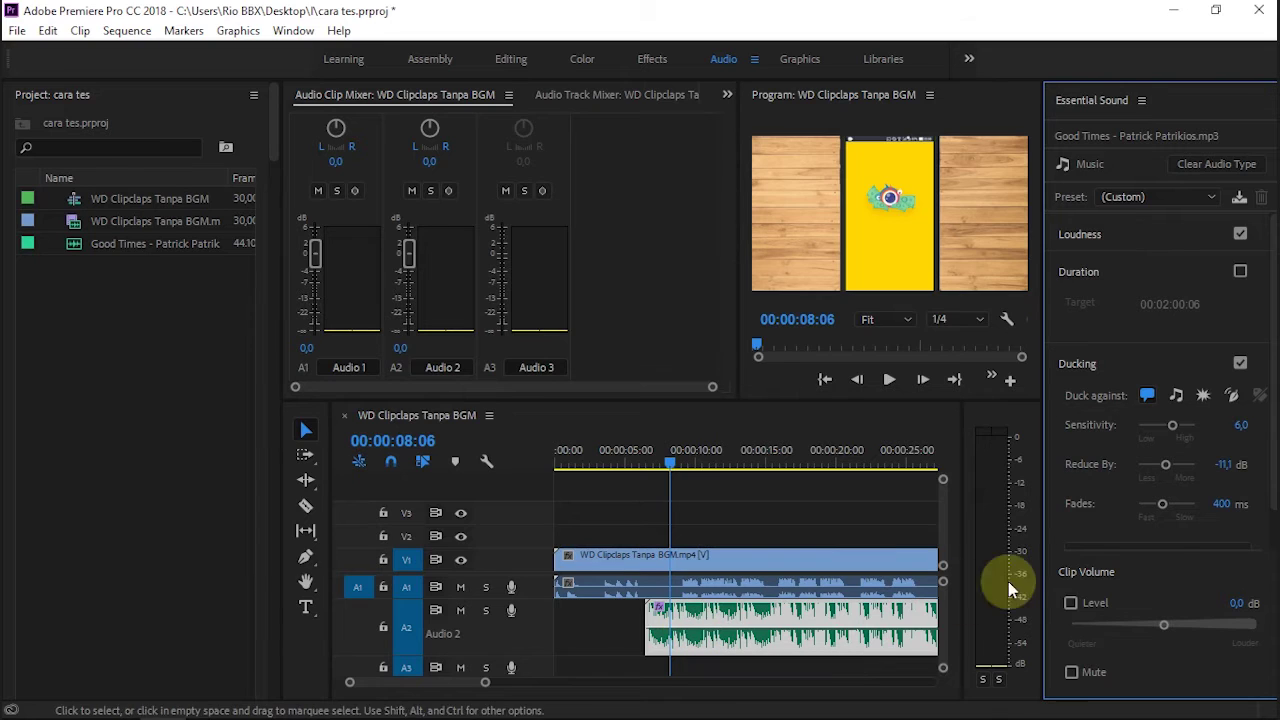
drag(1274, 480, 1272, 520)
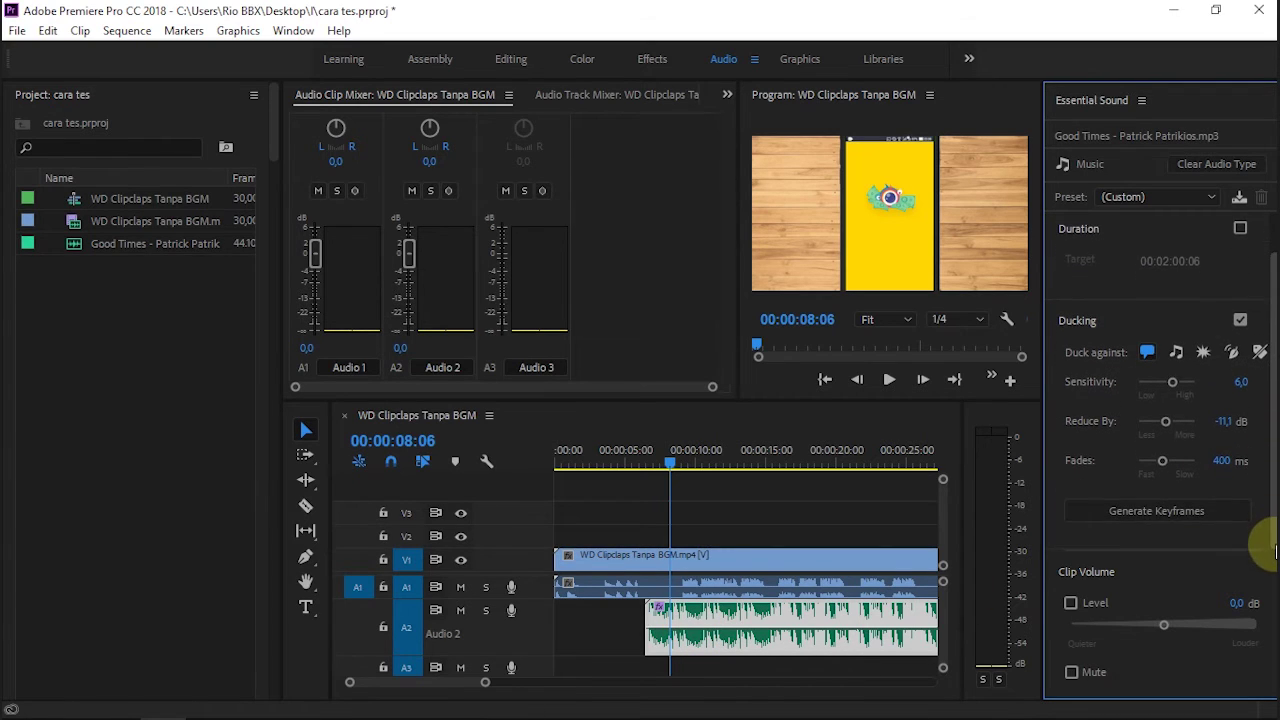
Generate ducking keyframes on the music clip, zoom the timeline to the start, and play the sequence
click(1150, 517)
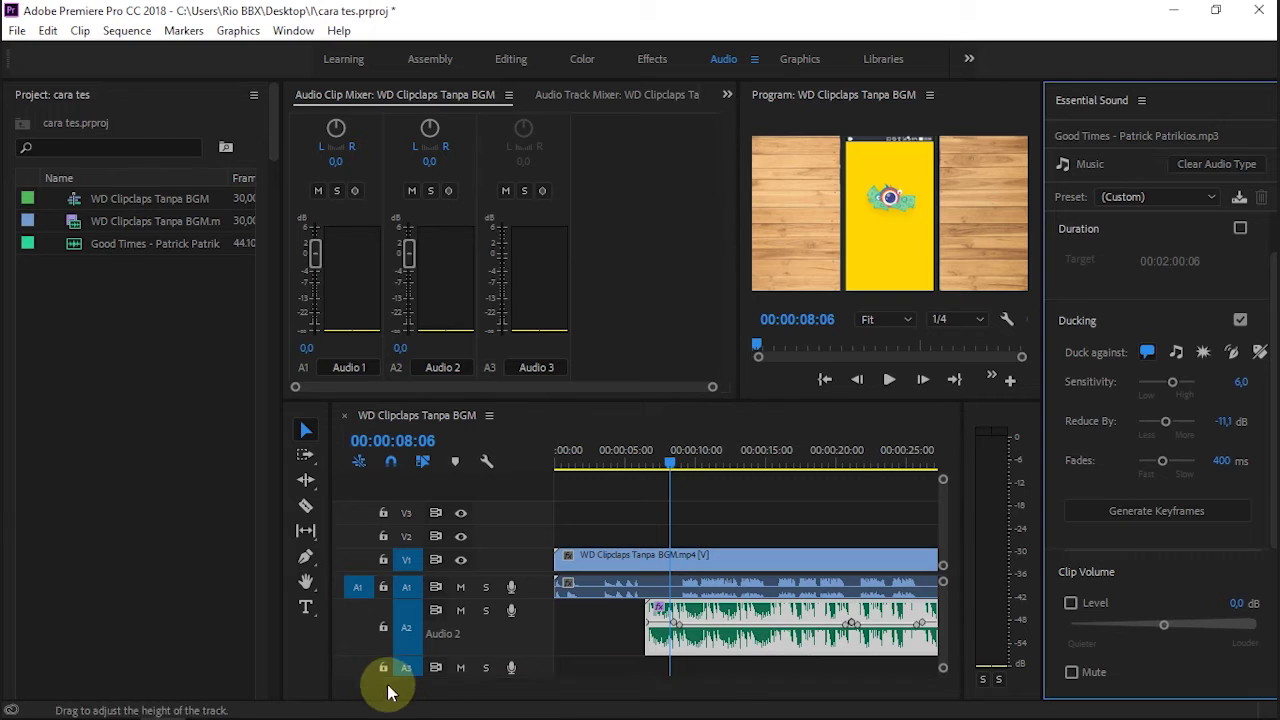
scroll(386, 677, down, 2)
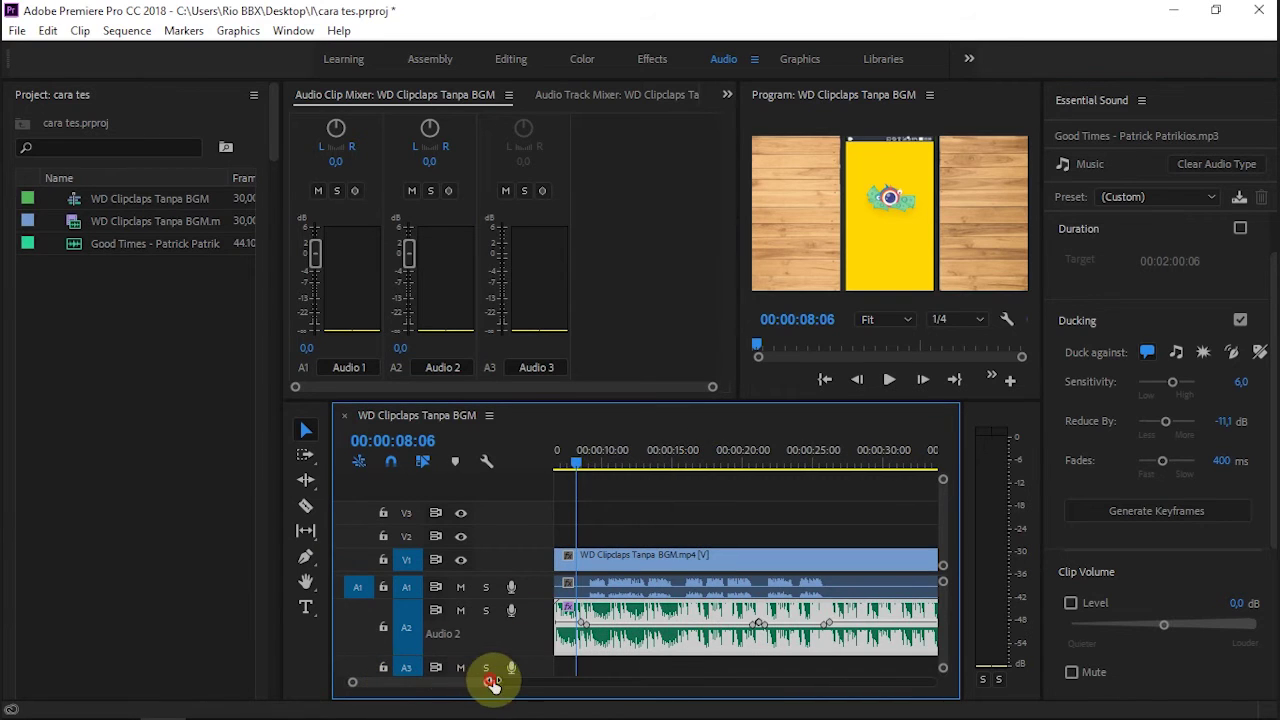
drag(490, 682, 501, 682)
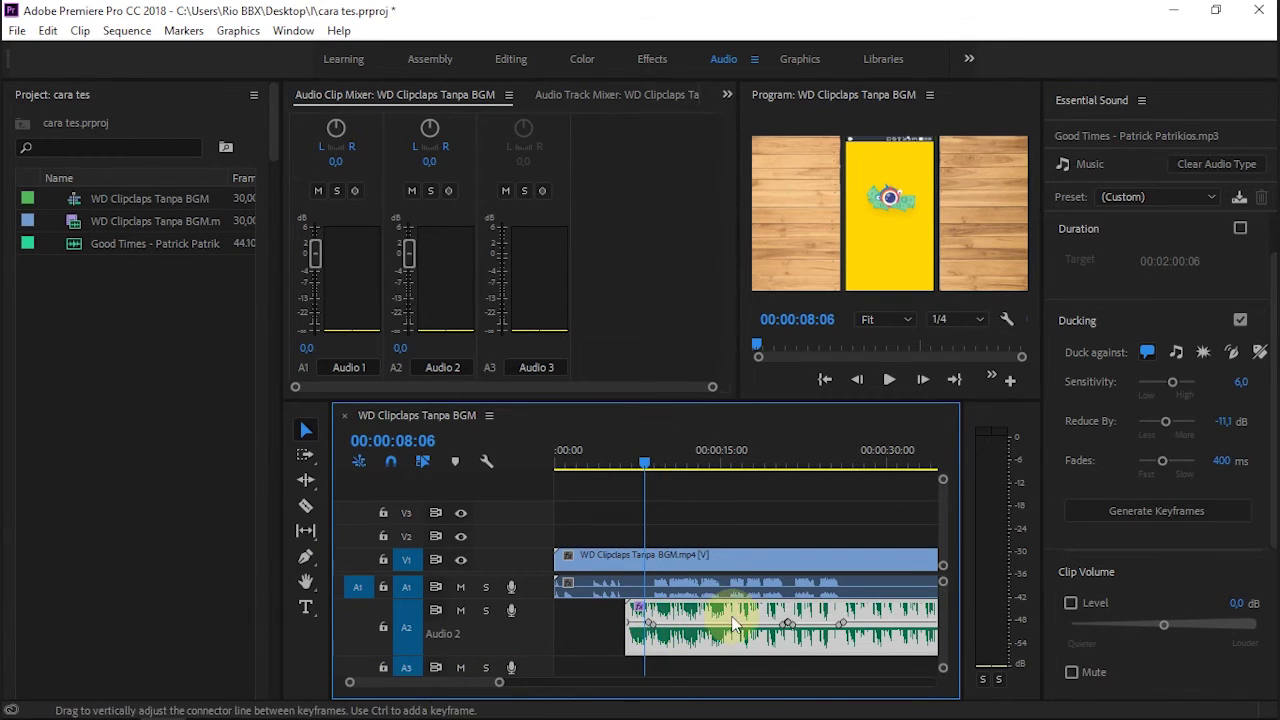
key(space)
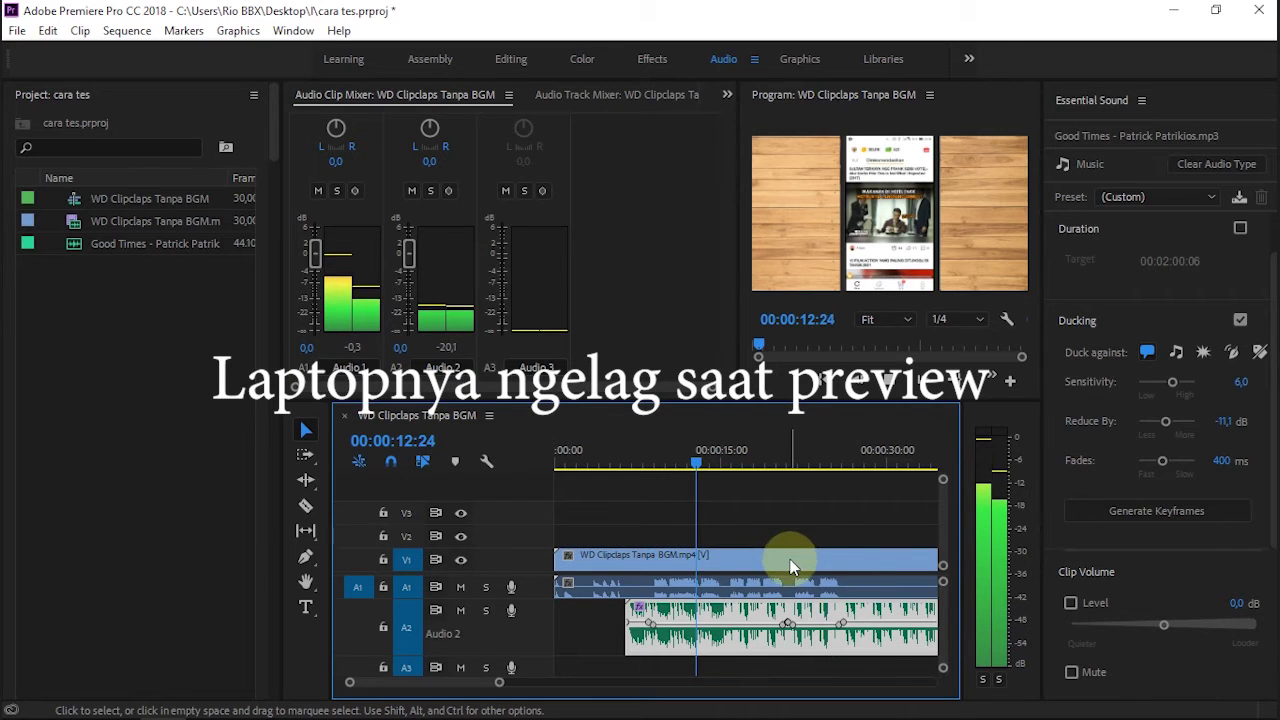
Scrub the timeline to preview the ducked music, then stop playback near 00:00:28
drag(754, 481, 774, 483)
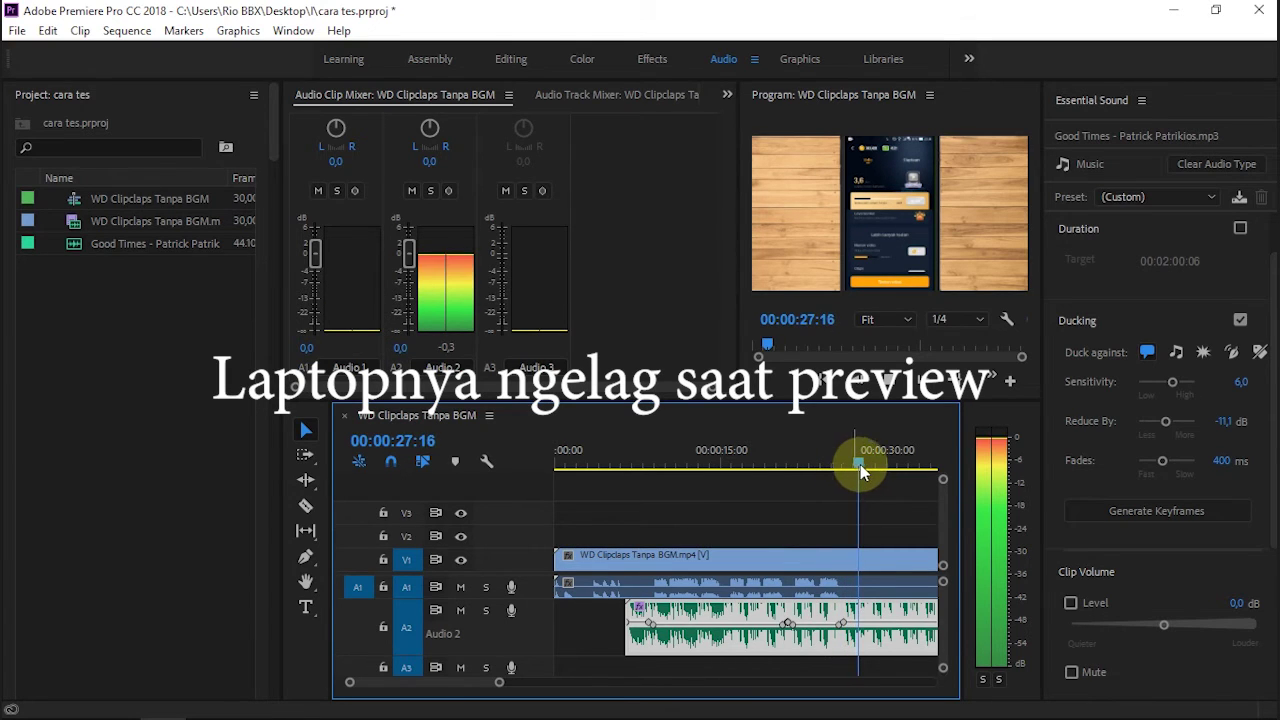
click(854, 465)
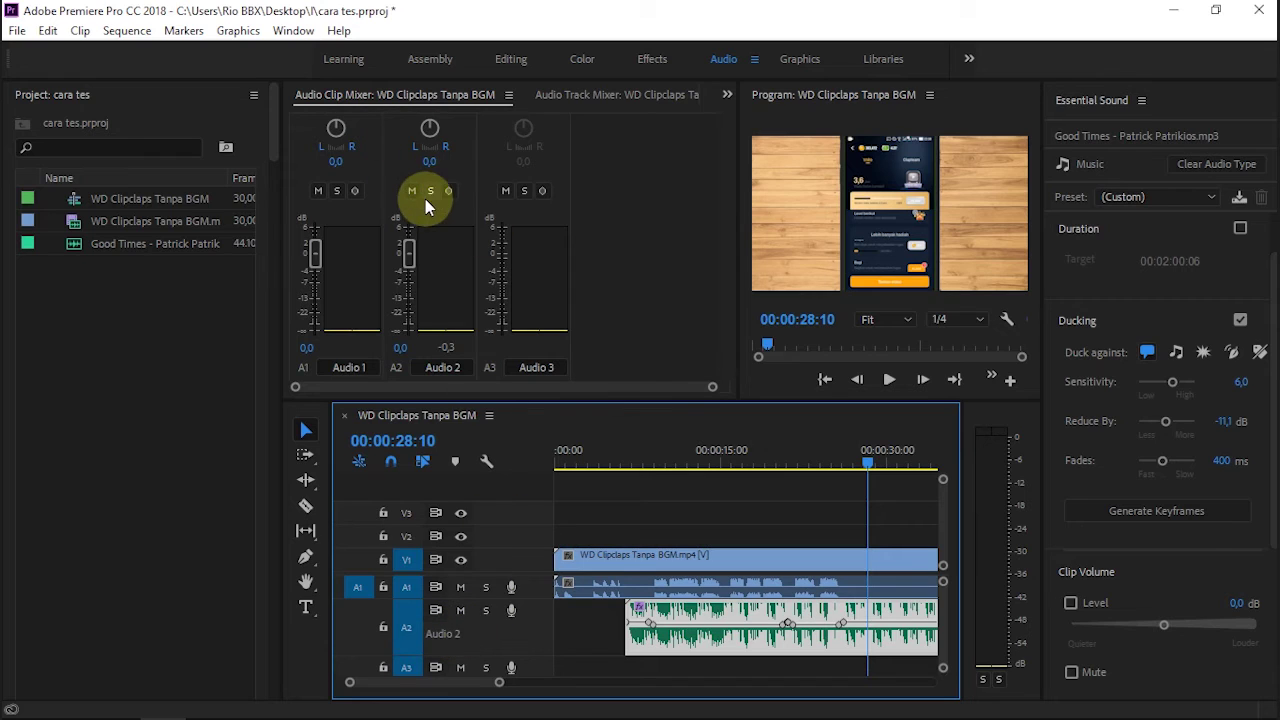
Lower the music clip's level to -5.0 dB in Audio Clip Mixer and preview from about 00:00:06
drag(400, 347, 392, 347)
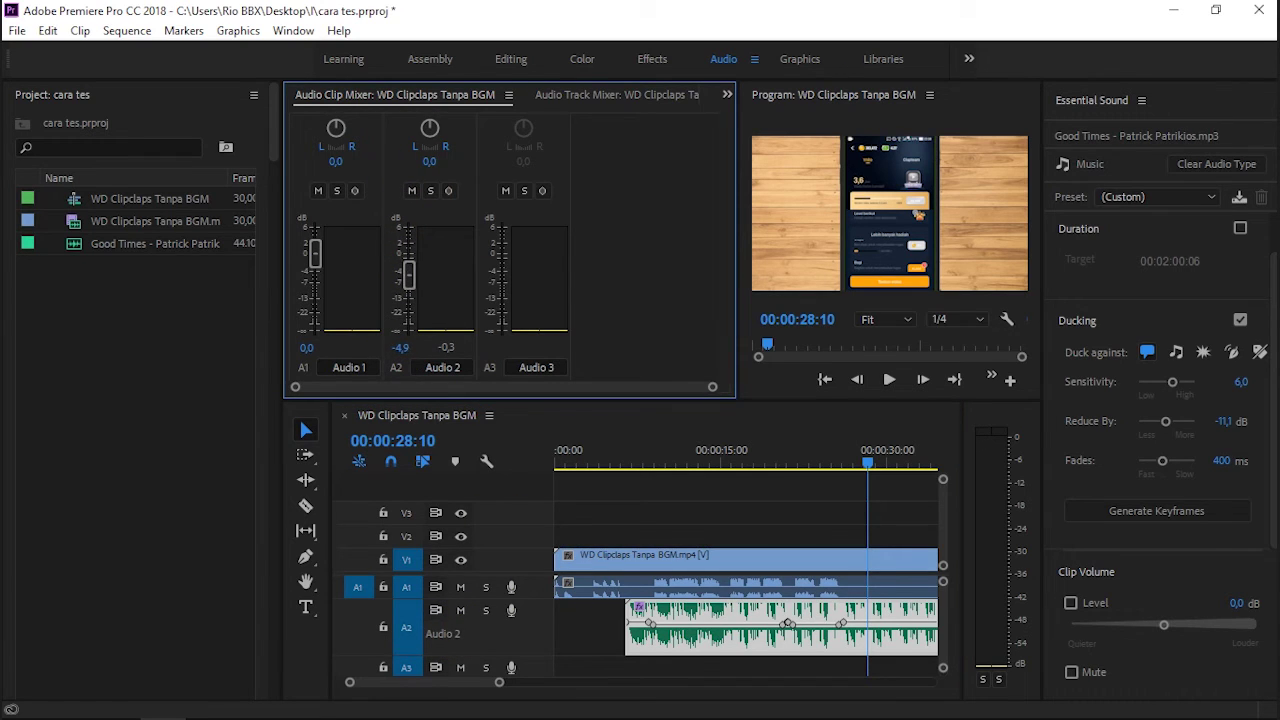
drag(409, 273, 409, 274)
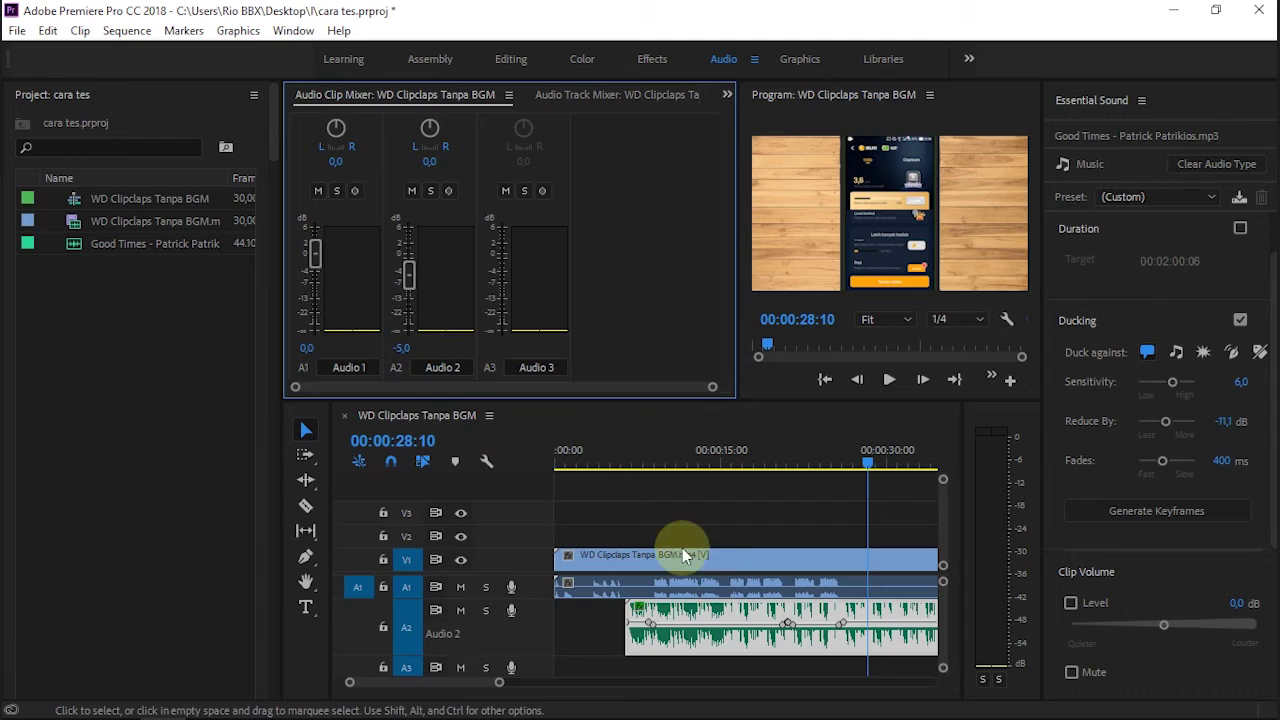
click(627, 464)
key(space)
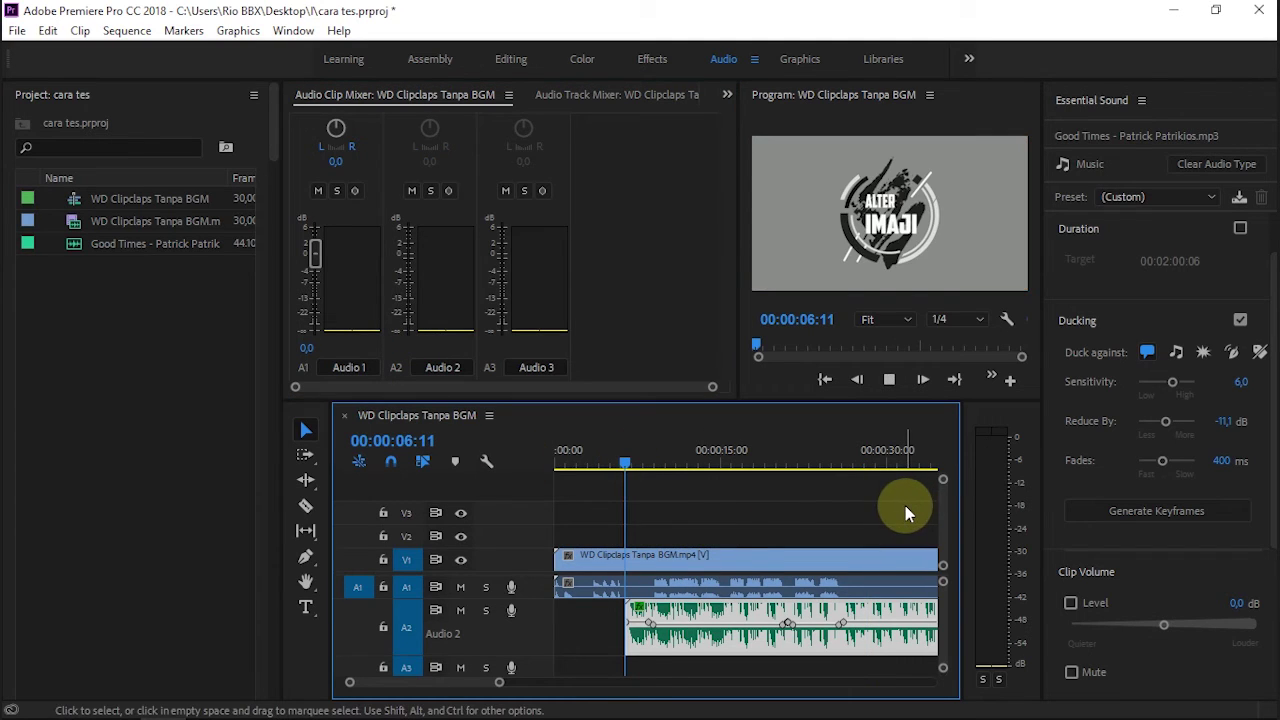
key(space)
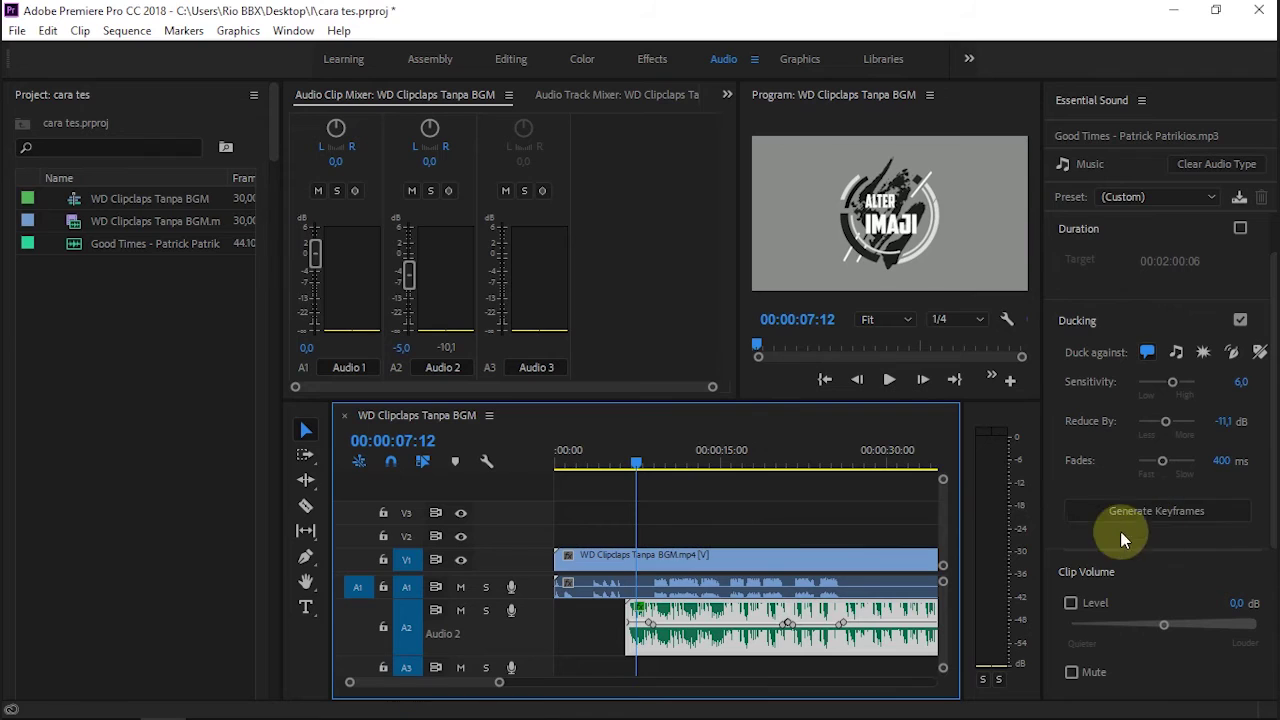
Set ducking Reduce By to -12.5 dB, regenerate the keyframes, and play the sequence
mouse_move(1228, 421)
mouse_down()
mouse_move(1233, 431)
mouse_move(1212, 430)
mouse_up()
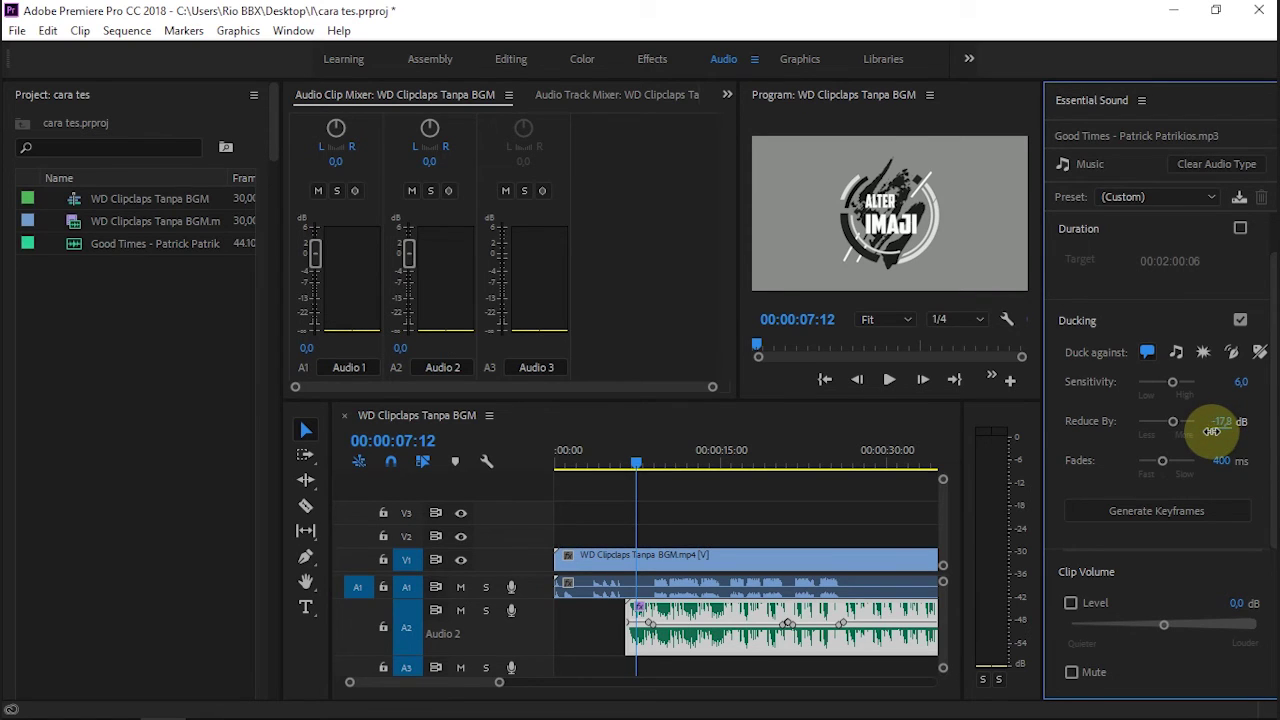
drag(400, 348, 392, 348)
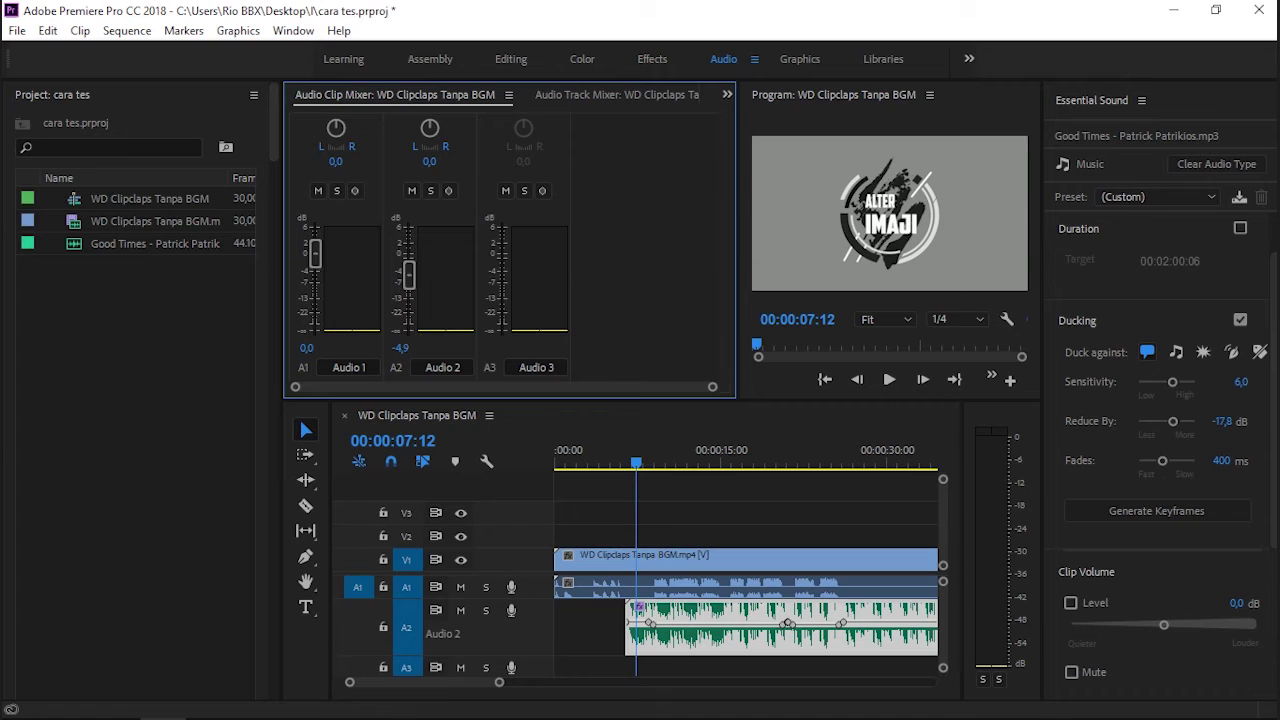
drag(426, 353, 423, 353)
drag(1223, 422, 1229, 435)
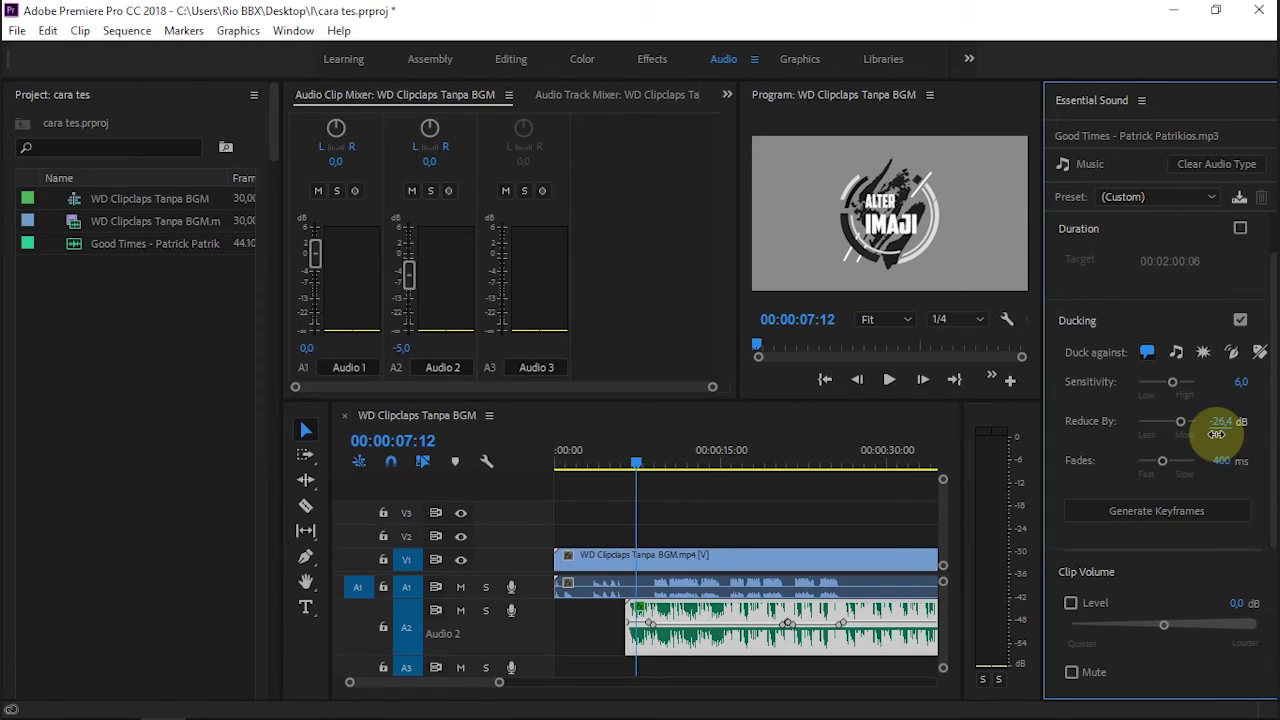
drag(1216, 434, 1249, 434)
click(1162, 512)
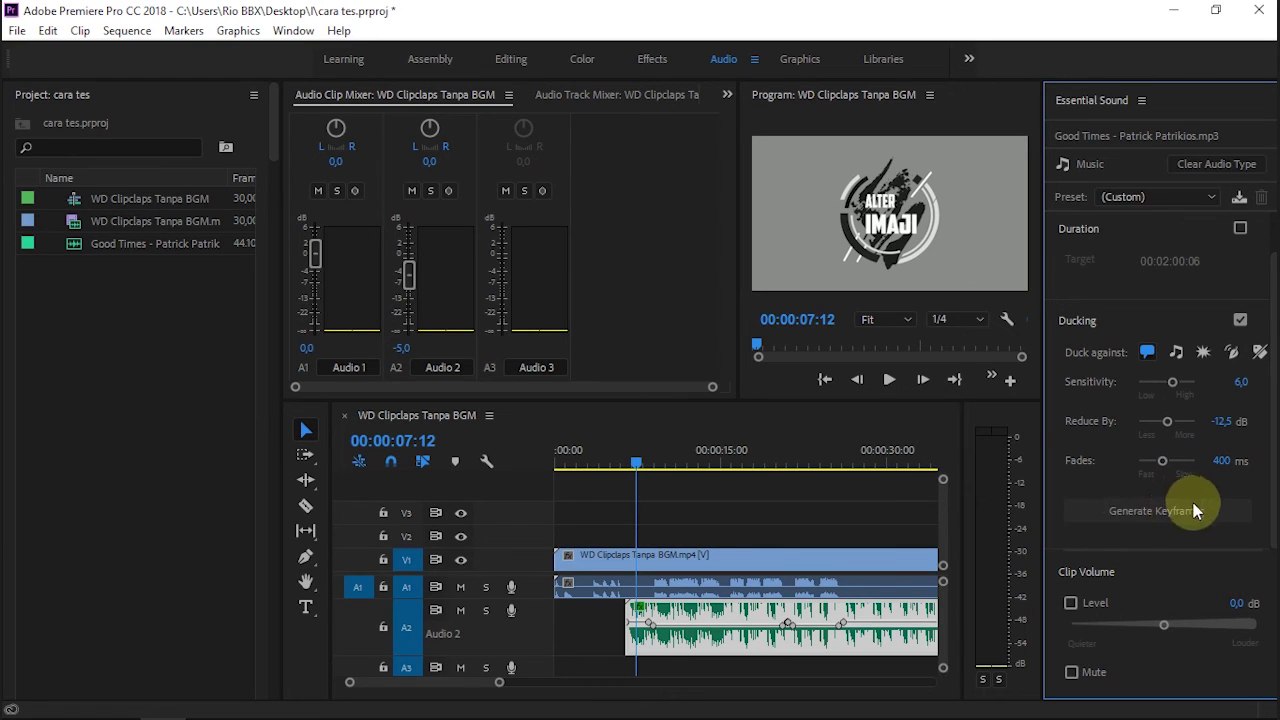
key(space)
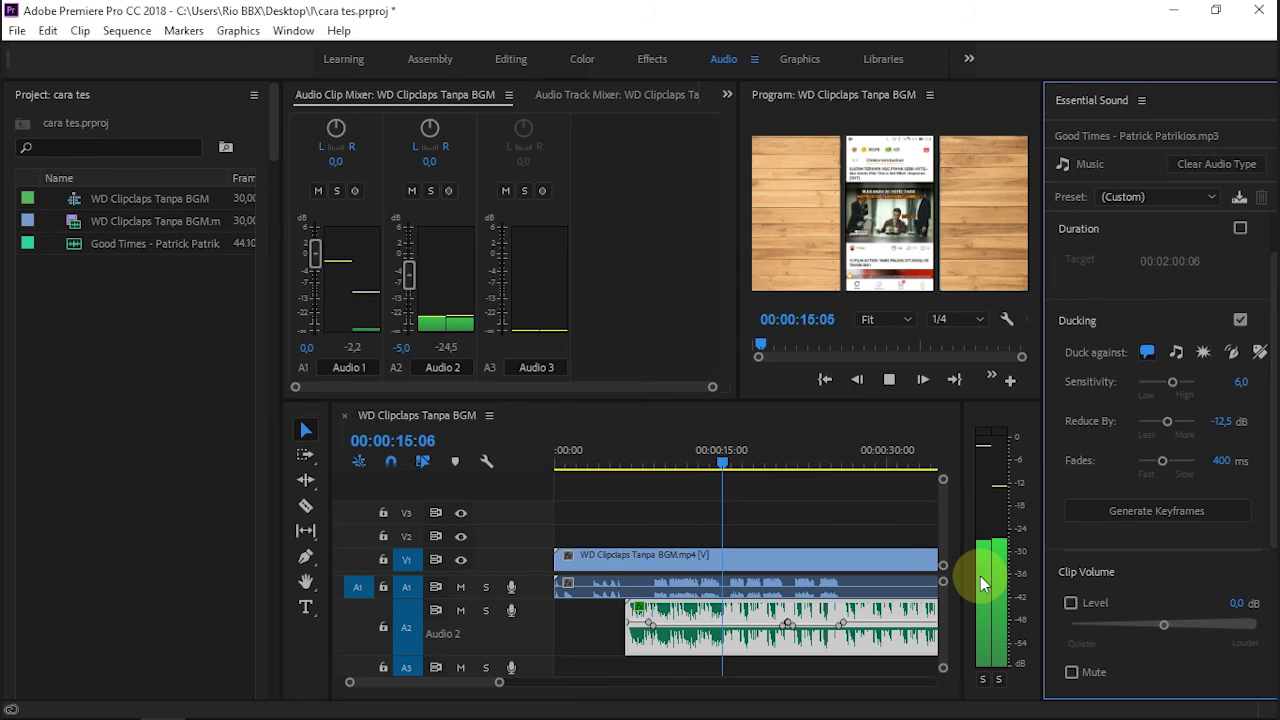
Stop playback, scroll the timeline right, park the playhead at 00:00:51:26, and zoom out
key(space)
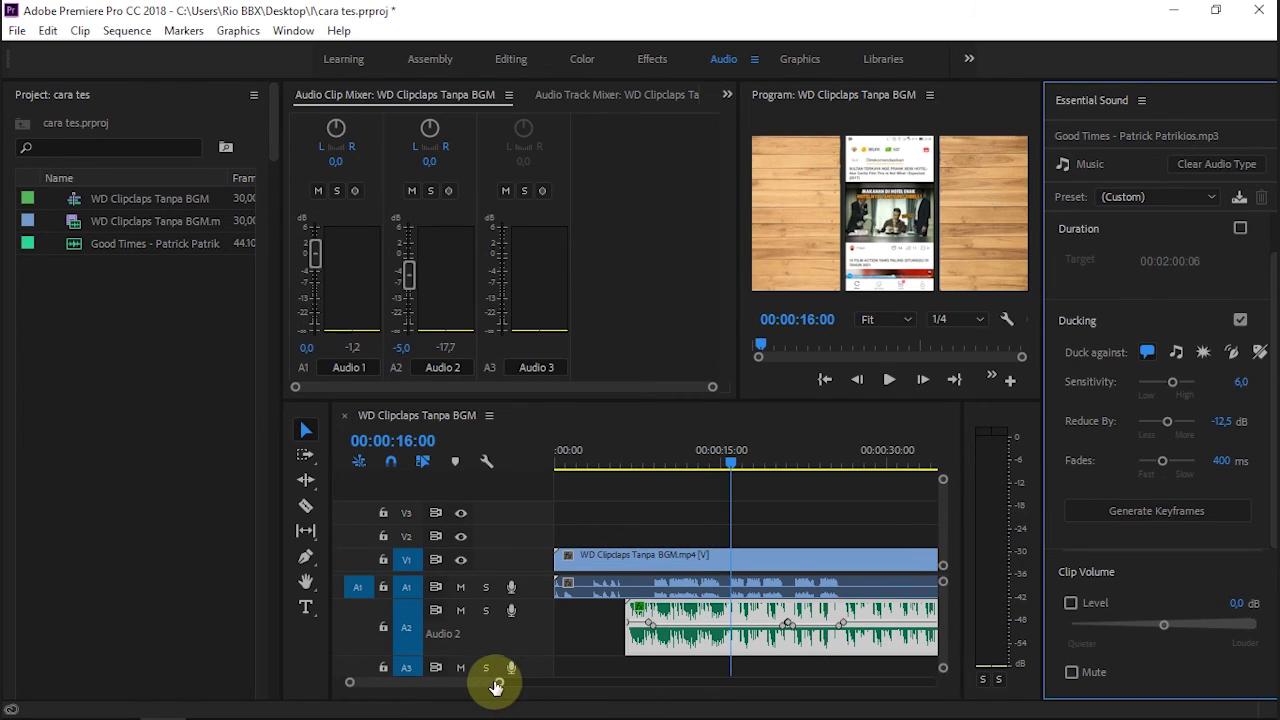
drag(468, 686, 482, 688)
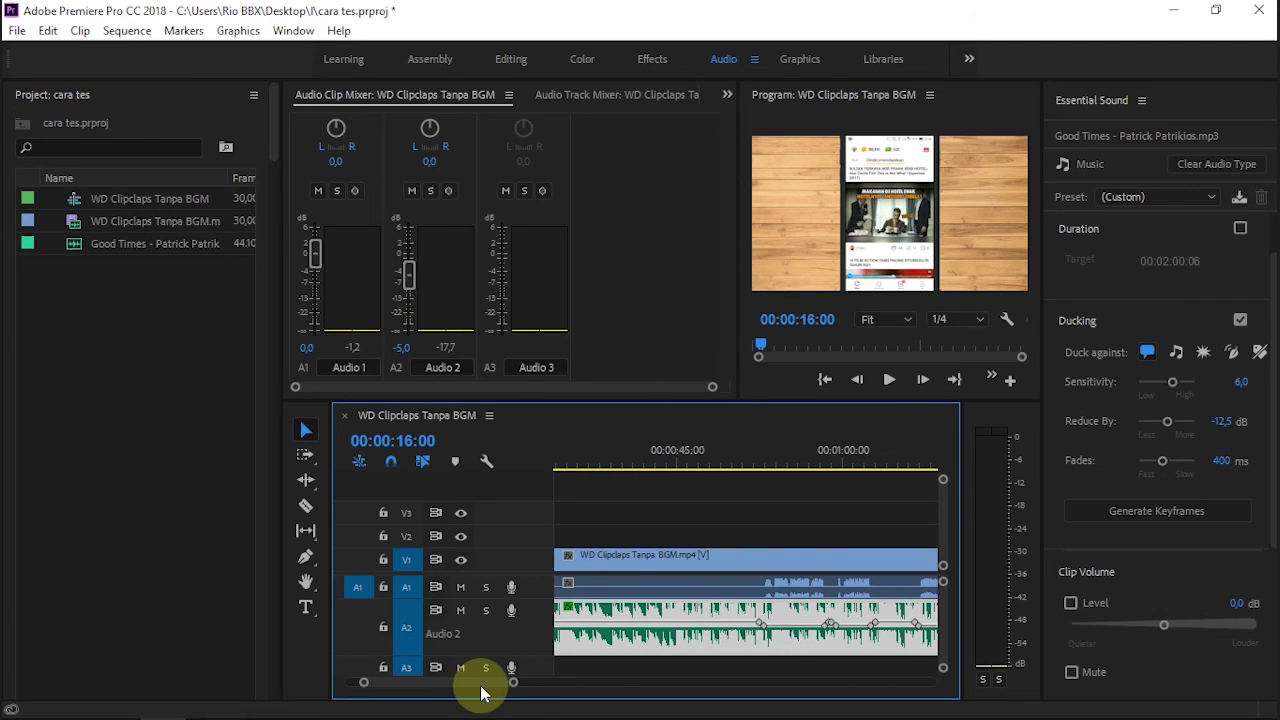
click(755, 465)
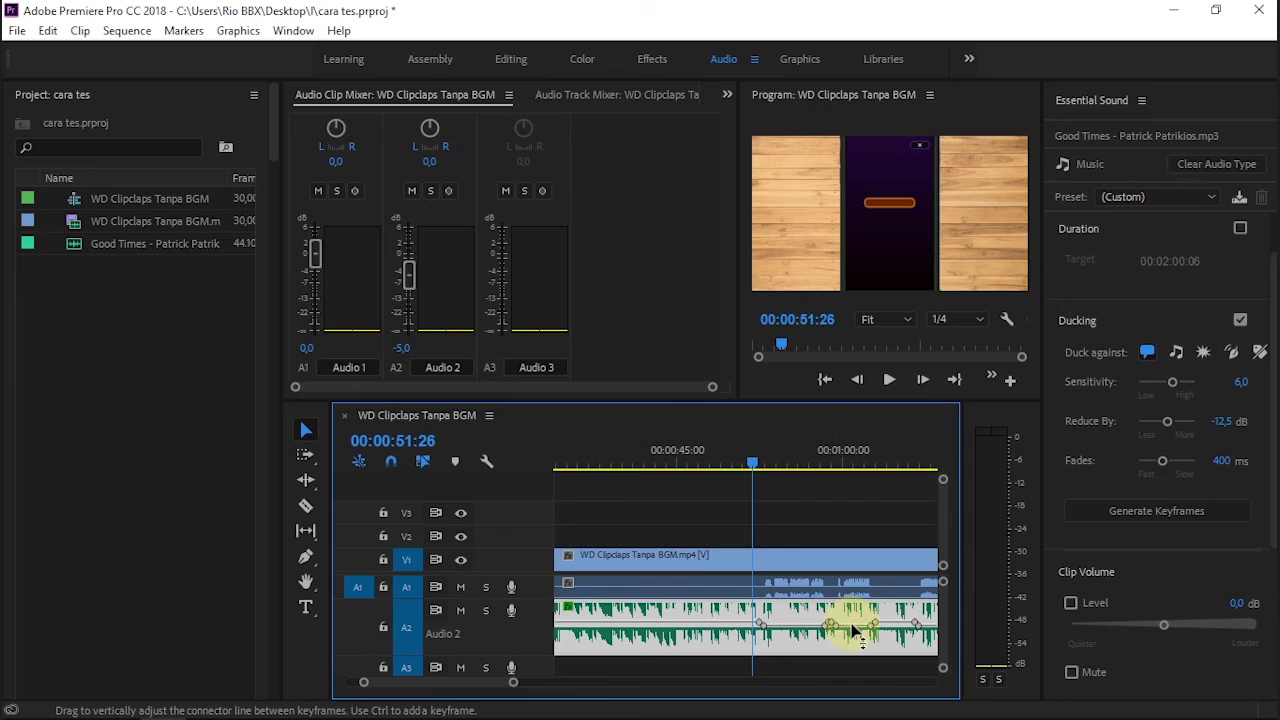
mouse_move(513, 683)
mouse_down()
mouse_move(553, 684)
mouse_move(537, 695)
mouse_up()
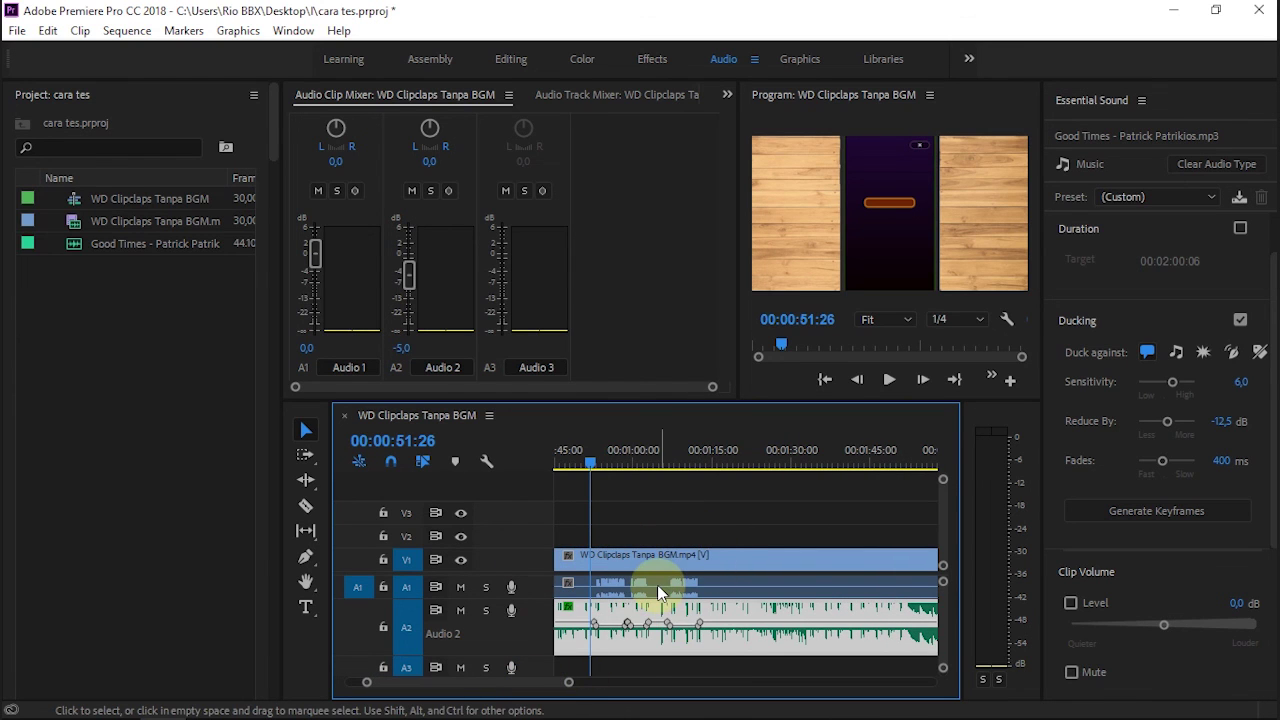